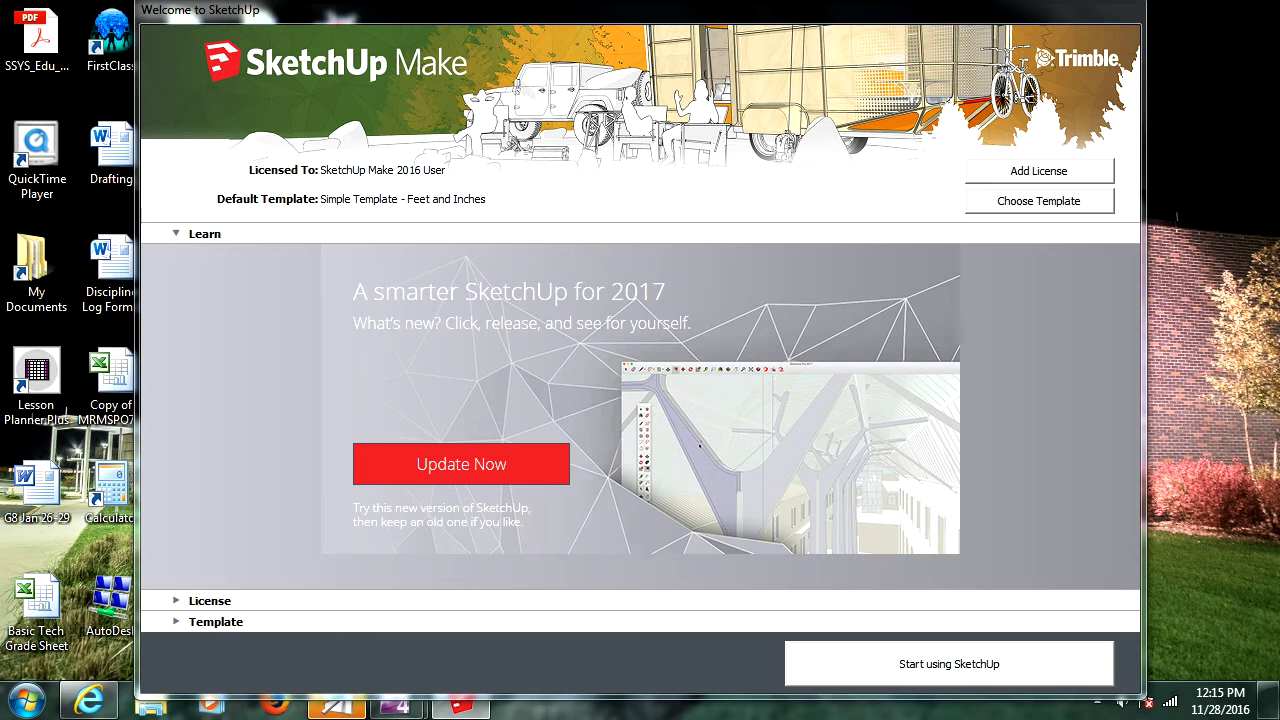
Step: Start a new model with the Simple Template - Feet and Inches, and select and deselect the human figure
click(949, 664)
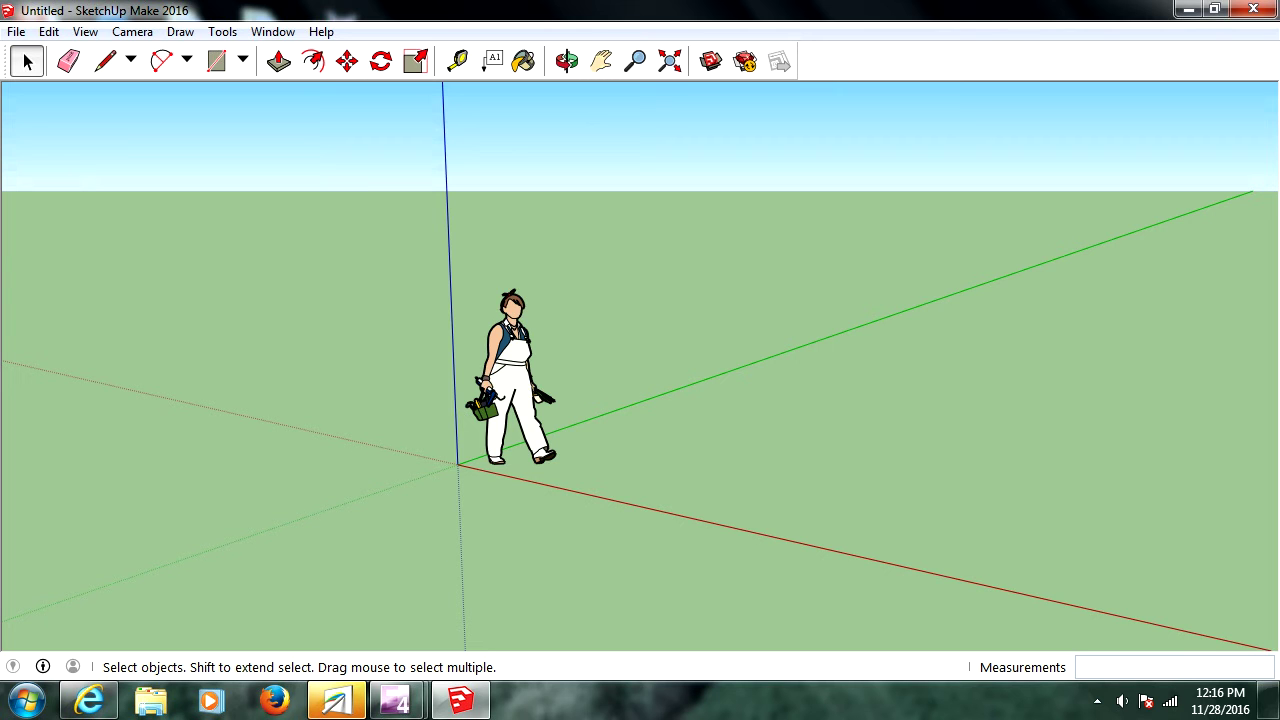
click(27, 61)
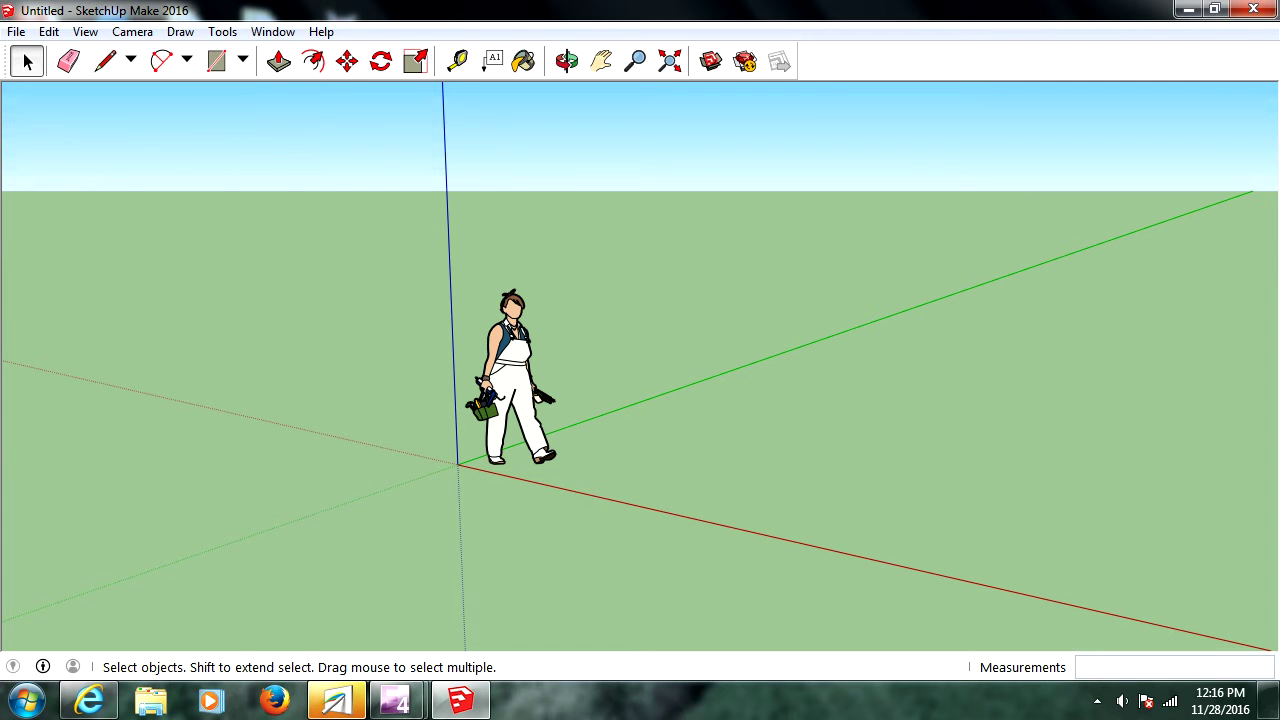
click(514, 378)
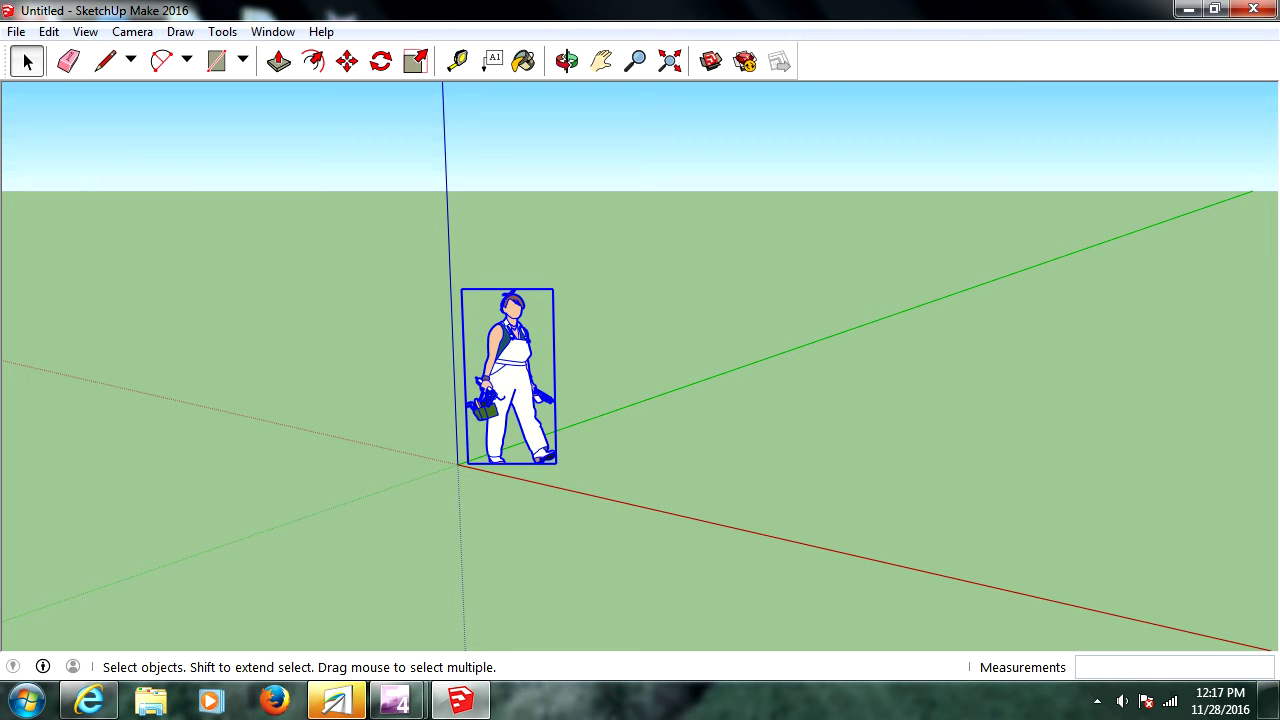
key(ctrl+t)
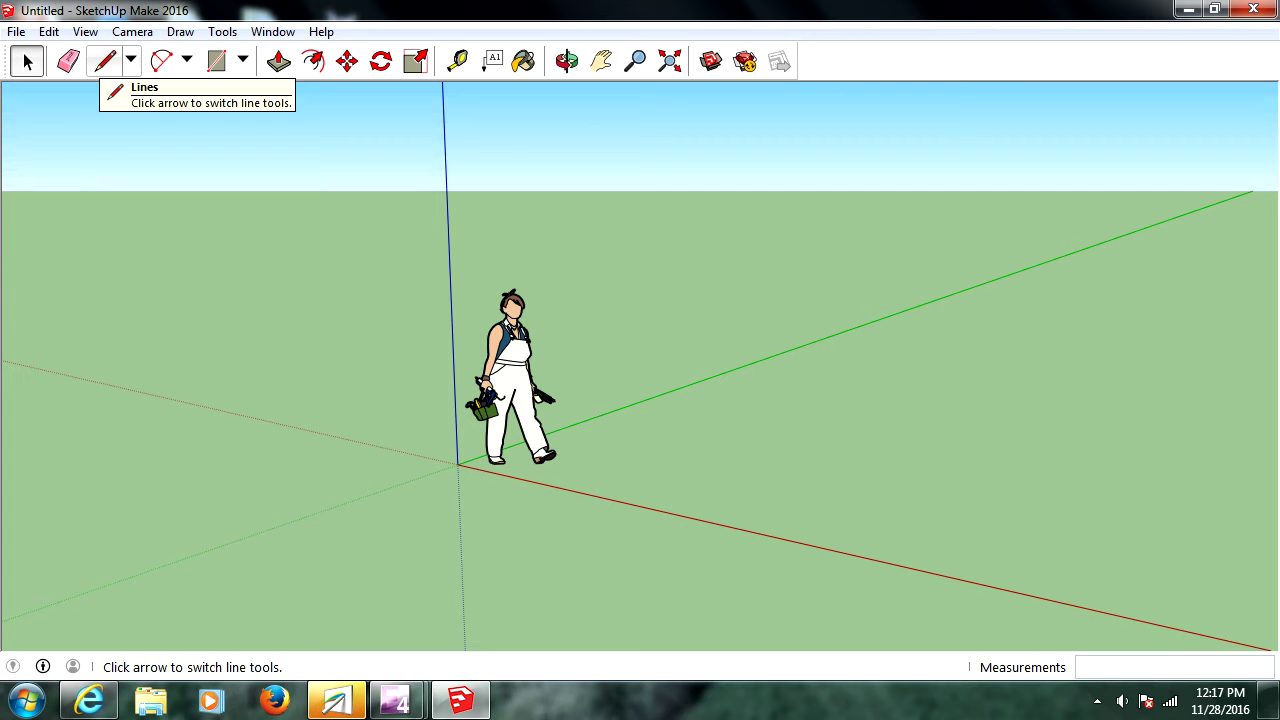
click(130, 61)
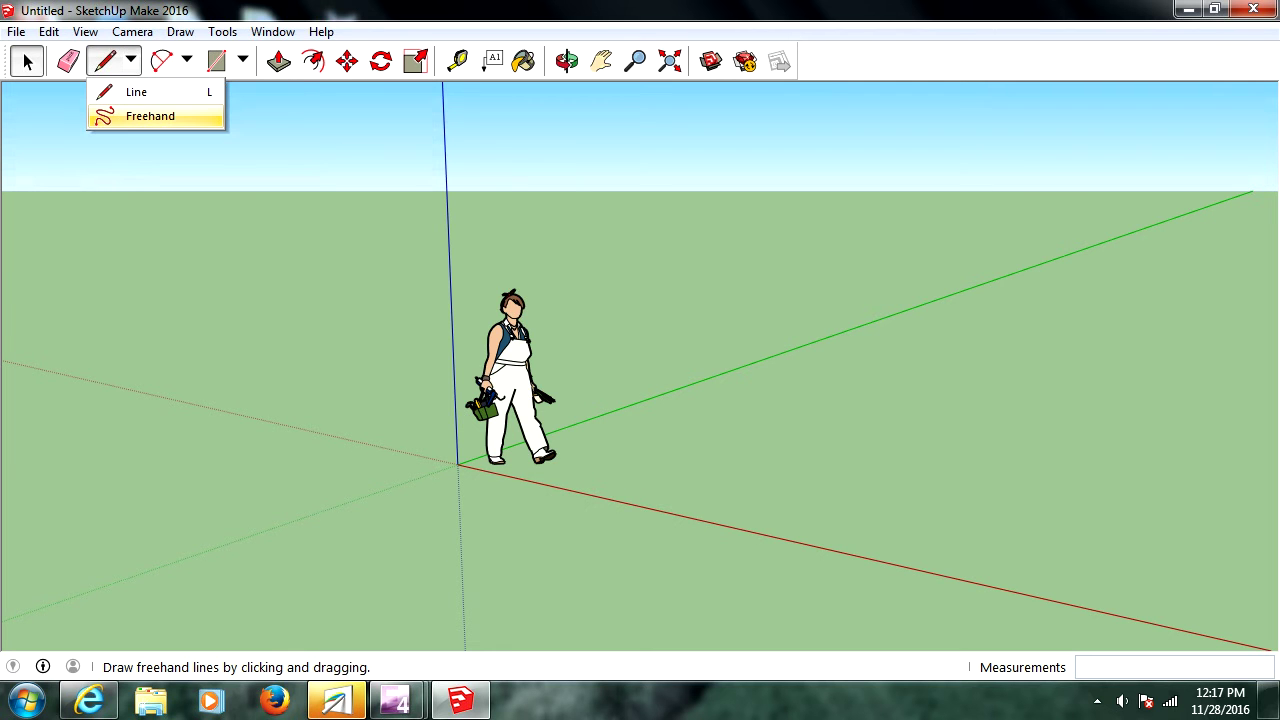
click(131, 61)
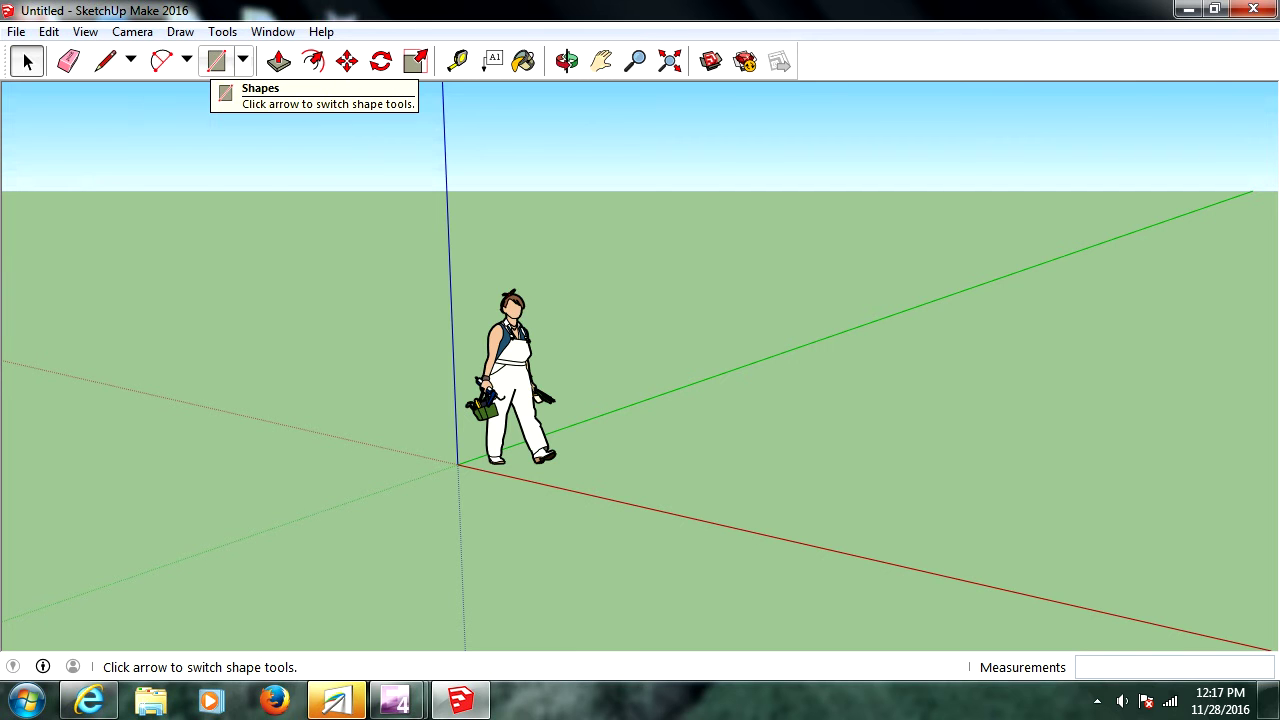
click(242, 61)
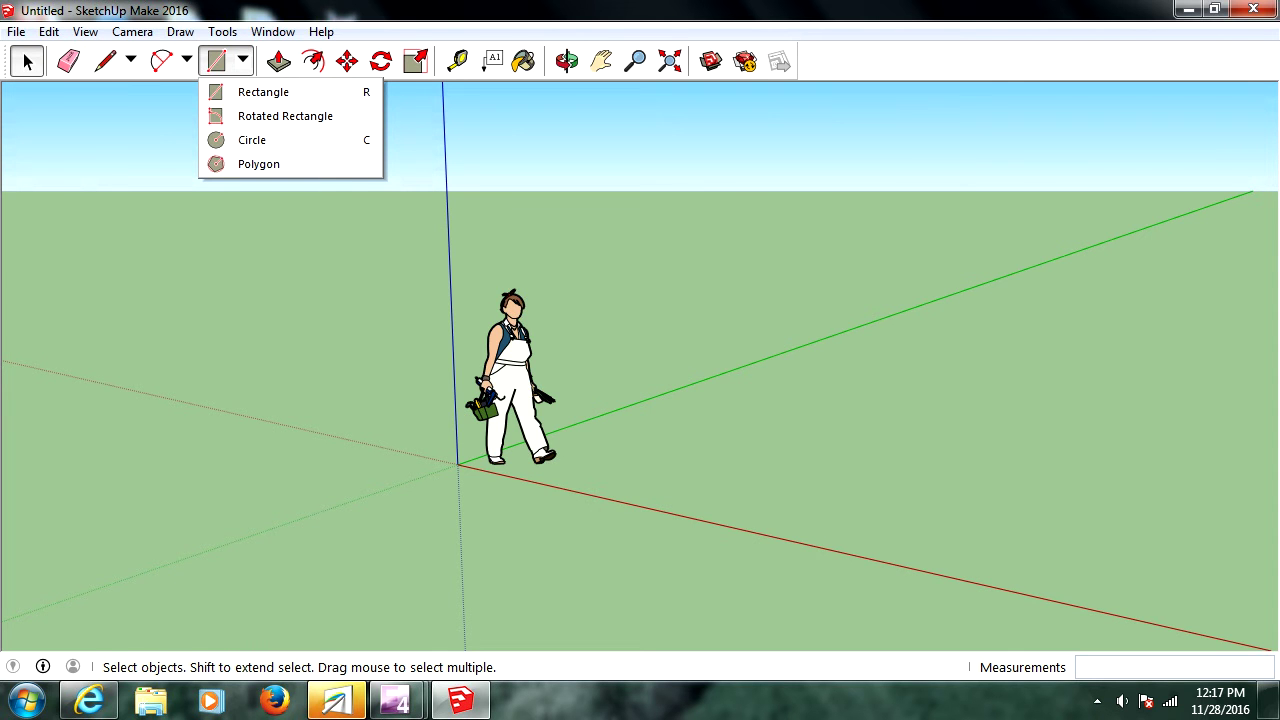
click(242, 61)
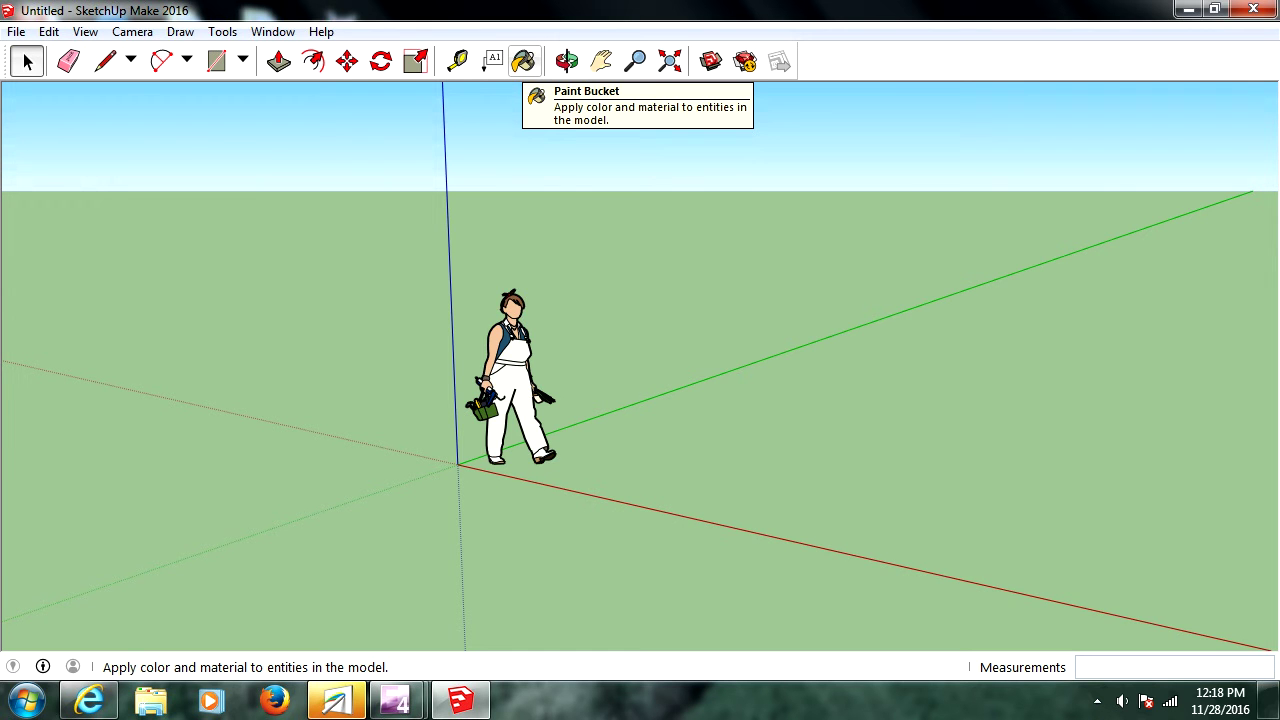
click(523, 62)
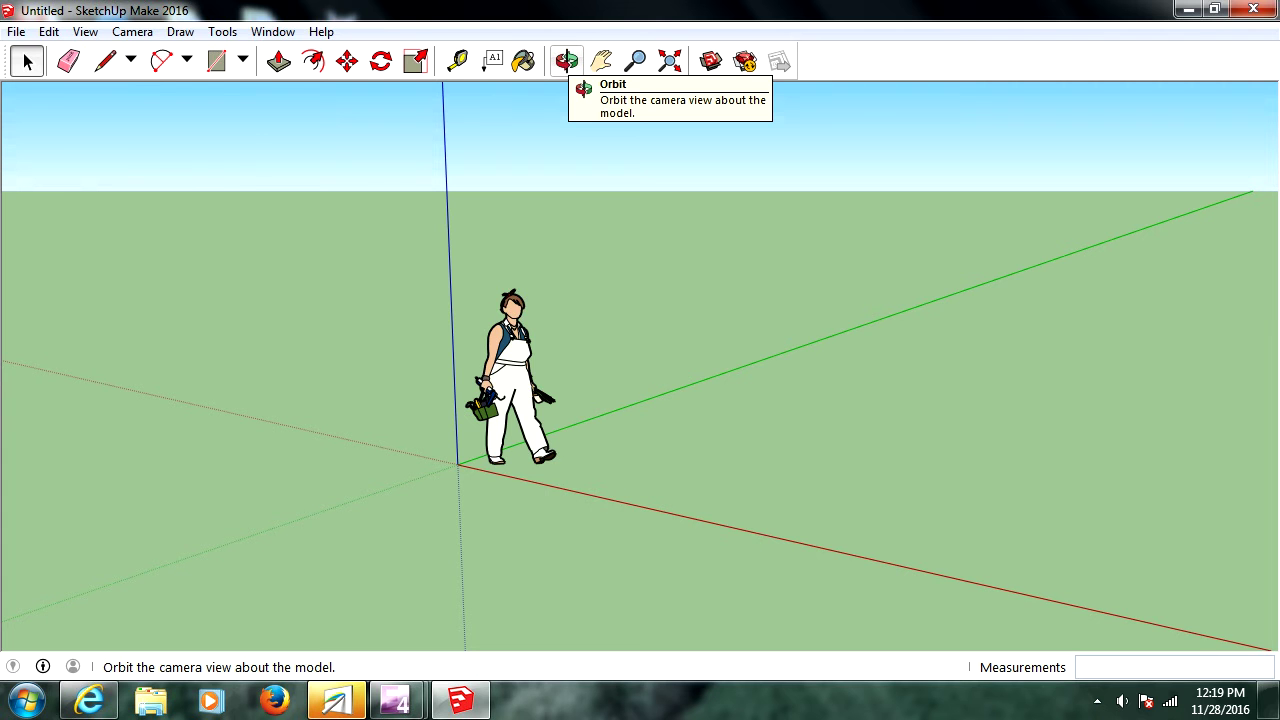
Step: Examine the empty model by orbiting, panning and zooming around the human figure and the axes origin
click(566, 62)
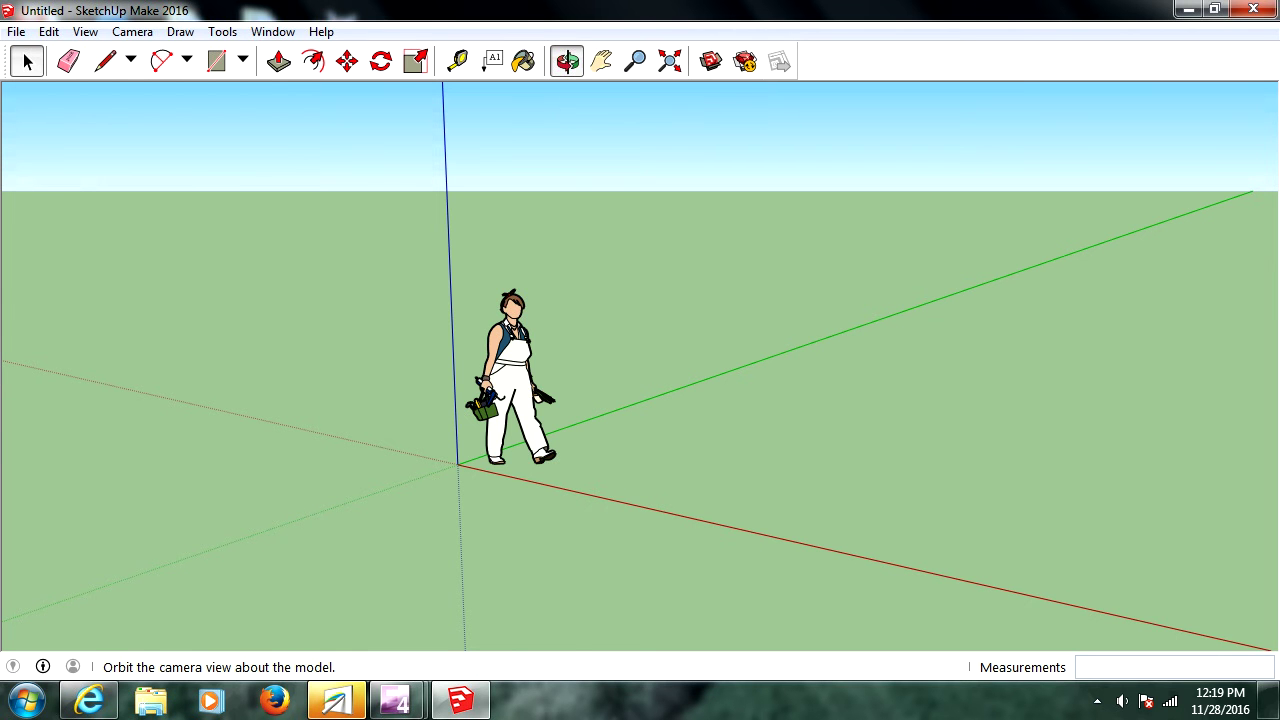
drag(640, 350, 416, 285)
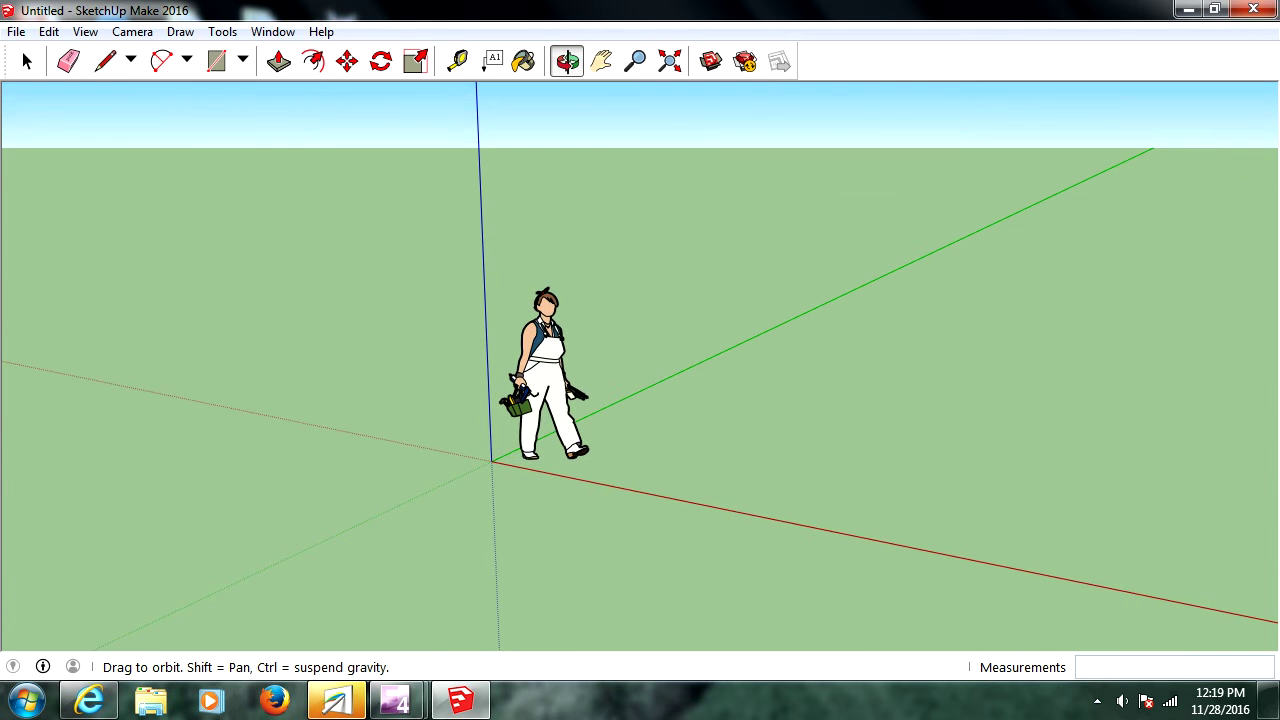
click(601, 61)
drag(600, 300, 648, 307)
scroll(618, 308, down, 3)
scroll(618, 308, down, 4)
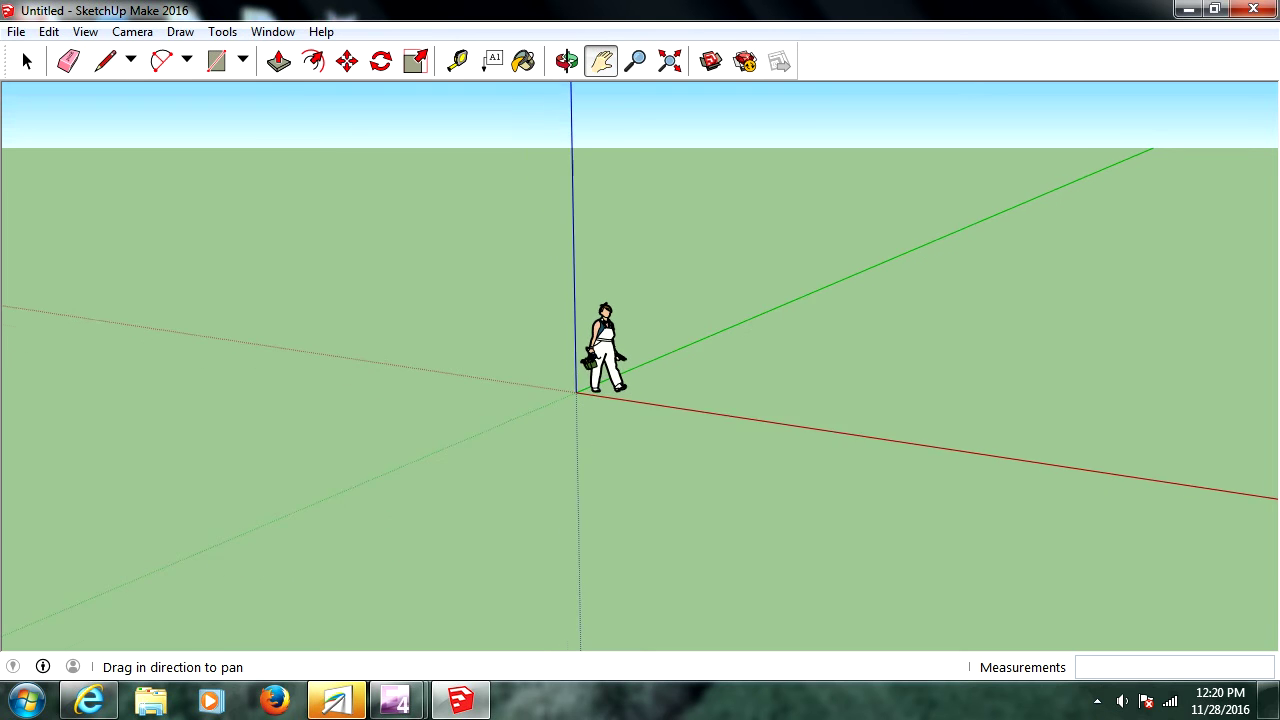
scroll(827, 222, up, 5)
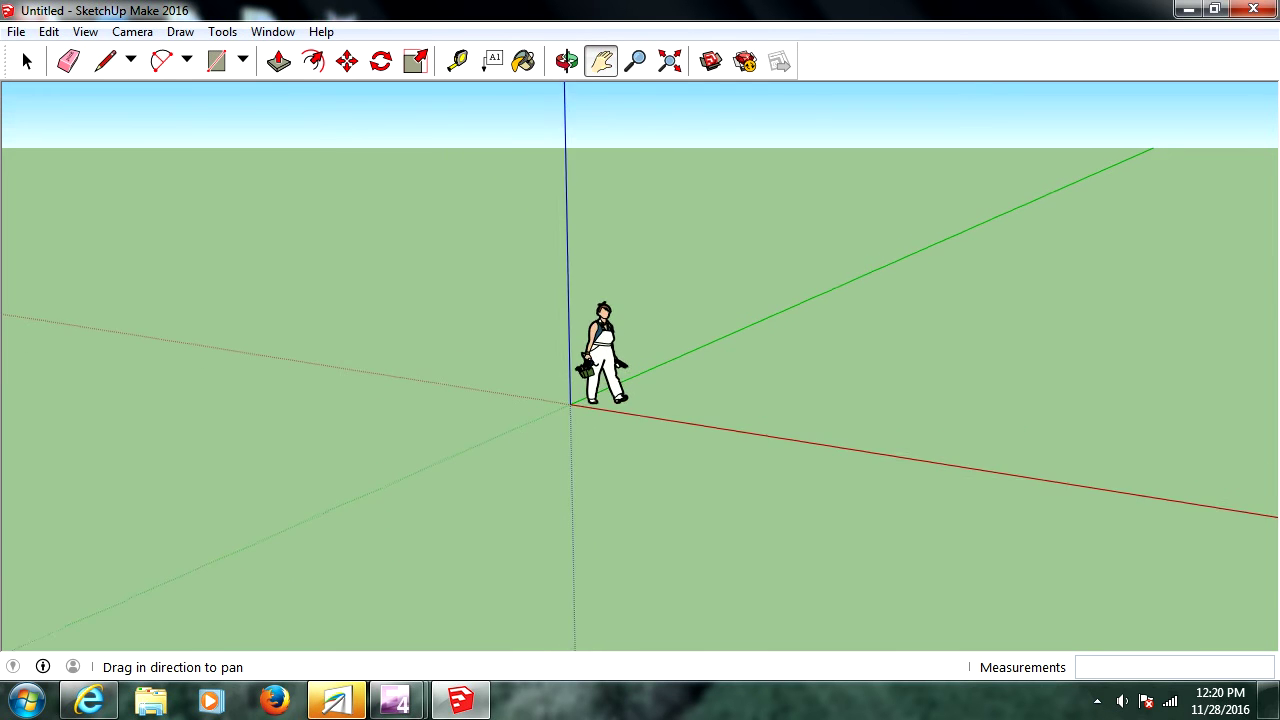
drag(827, 222, 1010, 161)
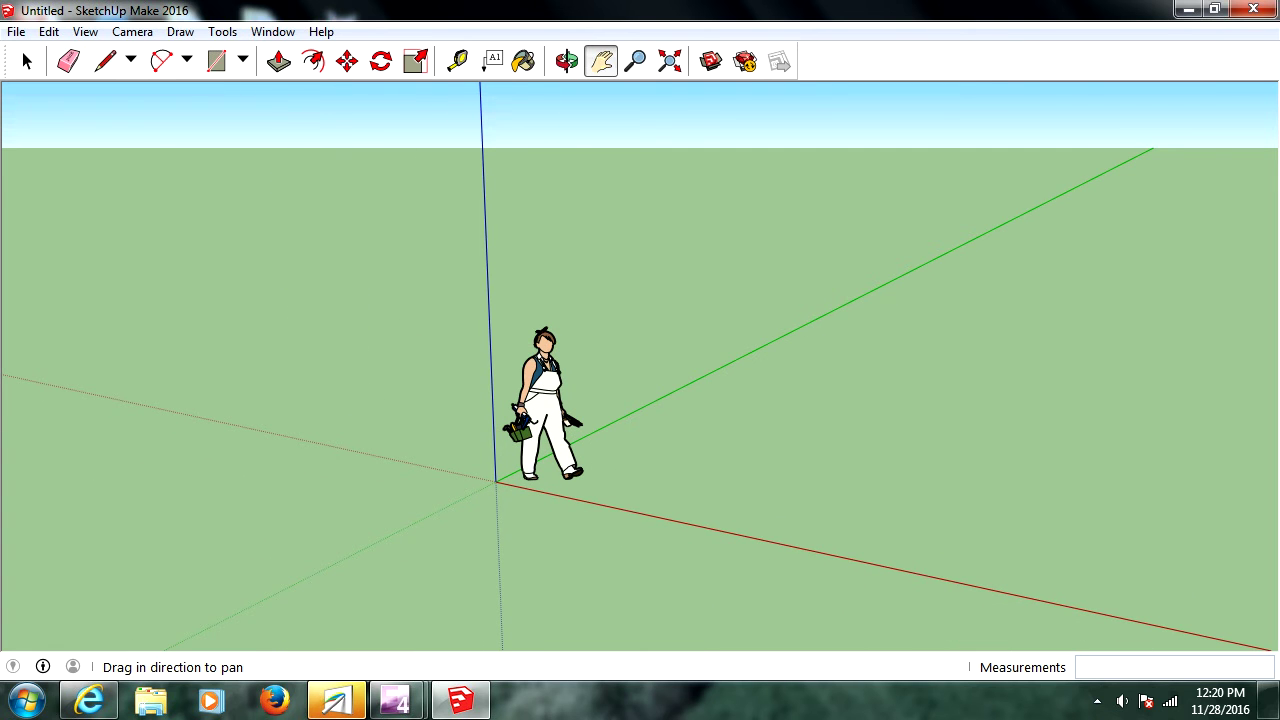
drag(663, 413, 495, 388)
scroll(495, 388, down, 3)
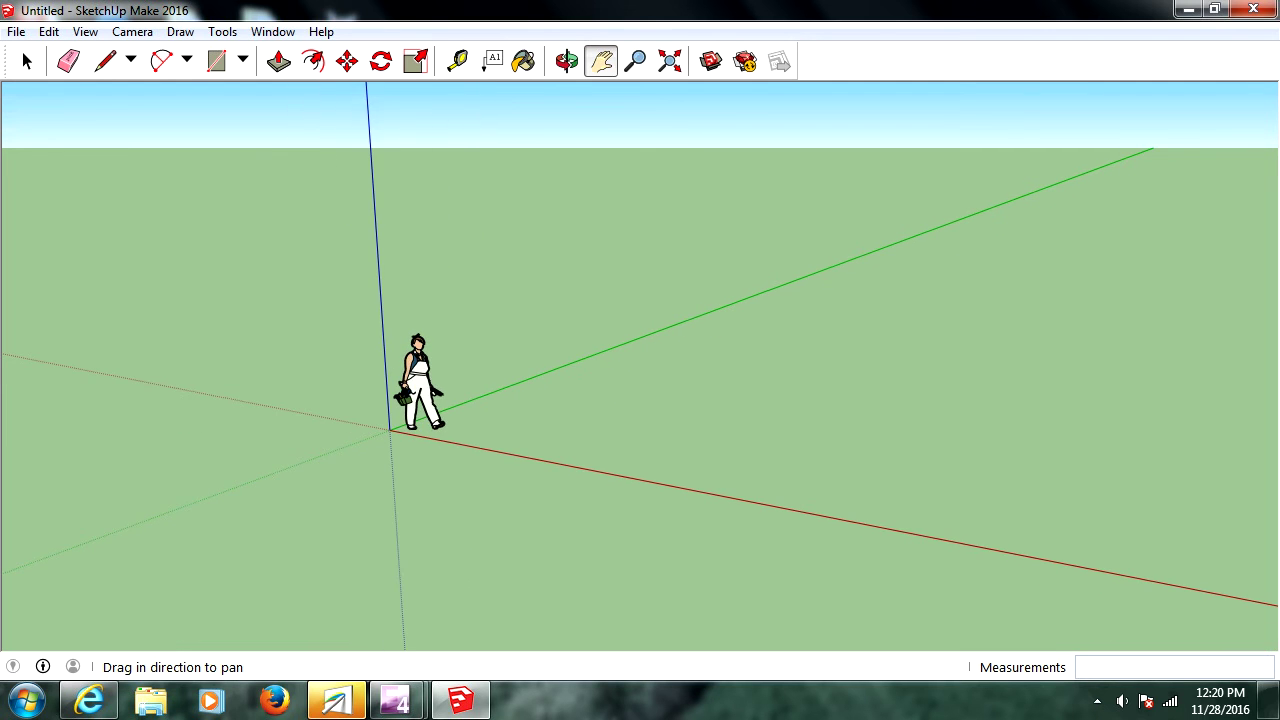
Step: Draw a rectangle about 50' 6" by 30' 10" on the ground plane beside the human figure
click(567, 61)
drag(580, 320, 336, 464)
click(601, 61)
click(567, 61)
mouse_move(600, 320)
mouse_down()
mouse_move(562, 300)
mouse_move(606, 304)
mouse_move(608, 322)
mouse_up()
click(601, 61)
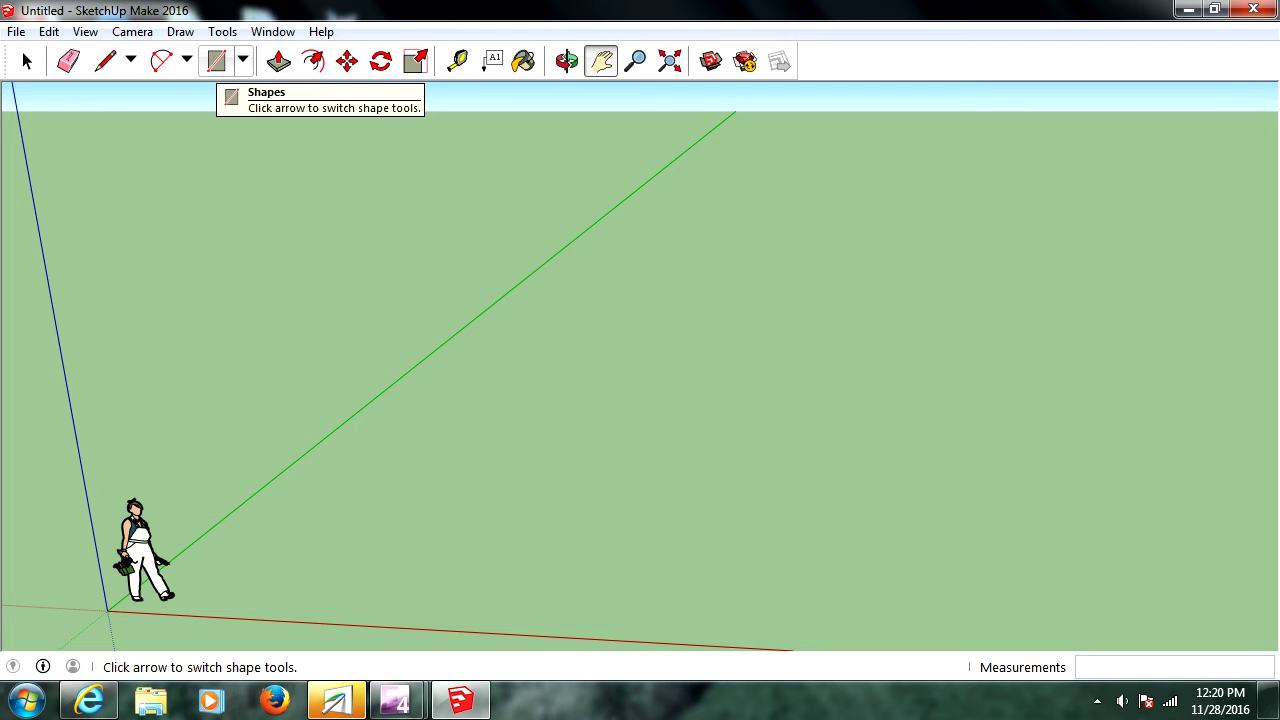
click(216, 61)
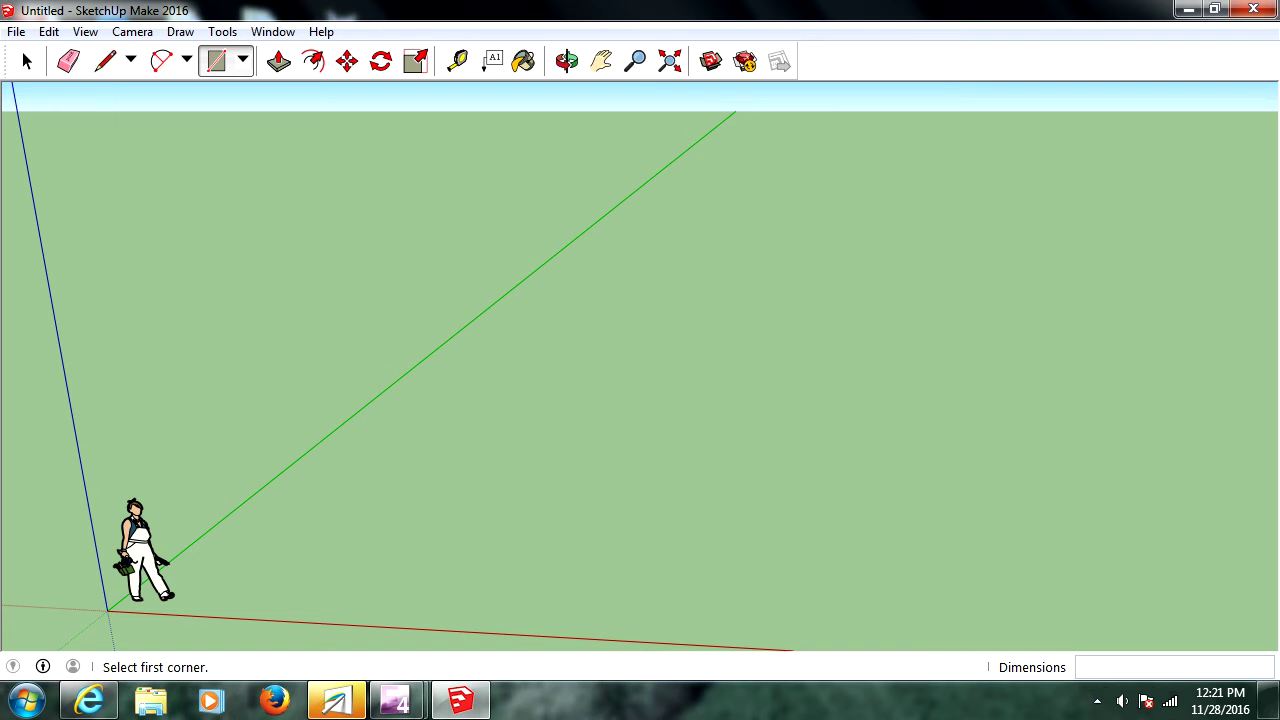
click(258, 559)
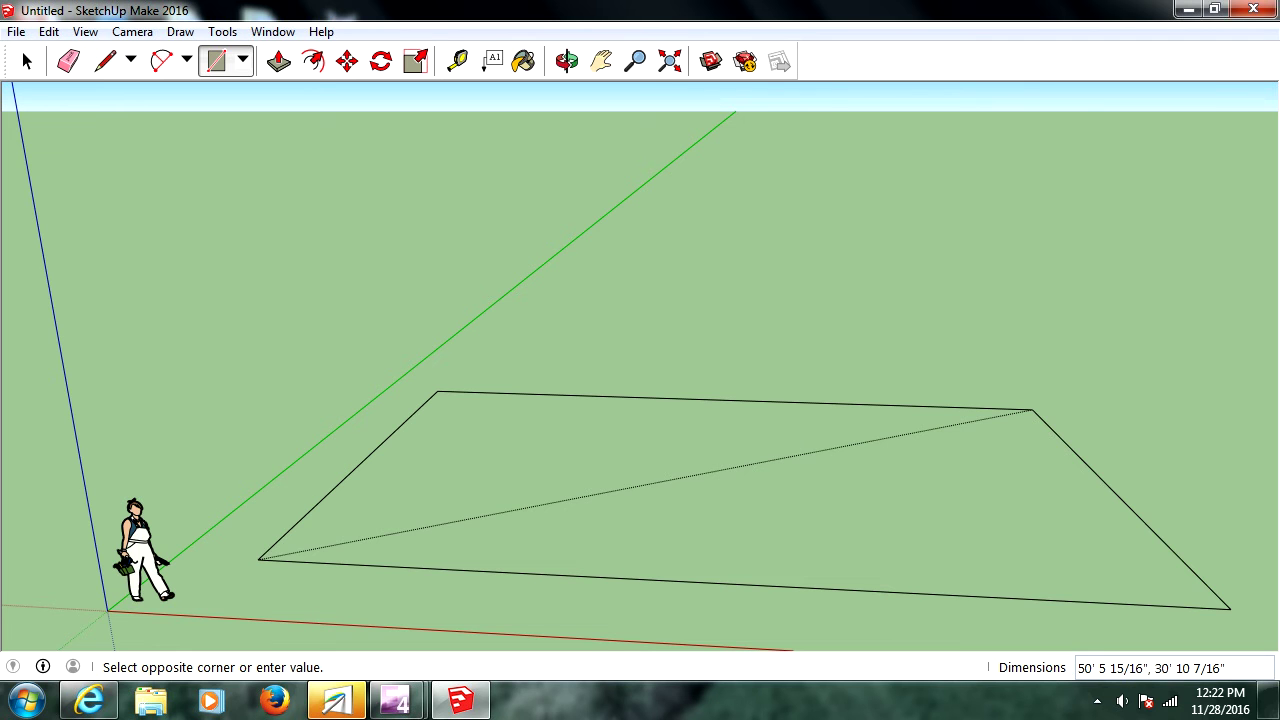
click(1032, 410)
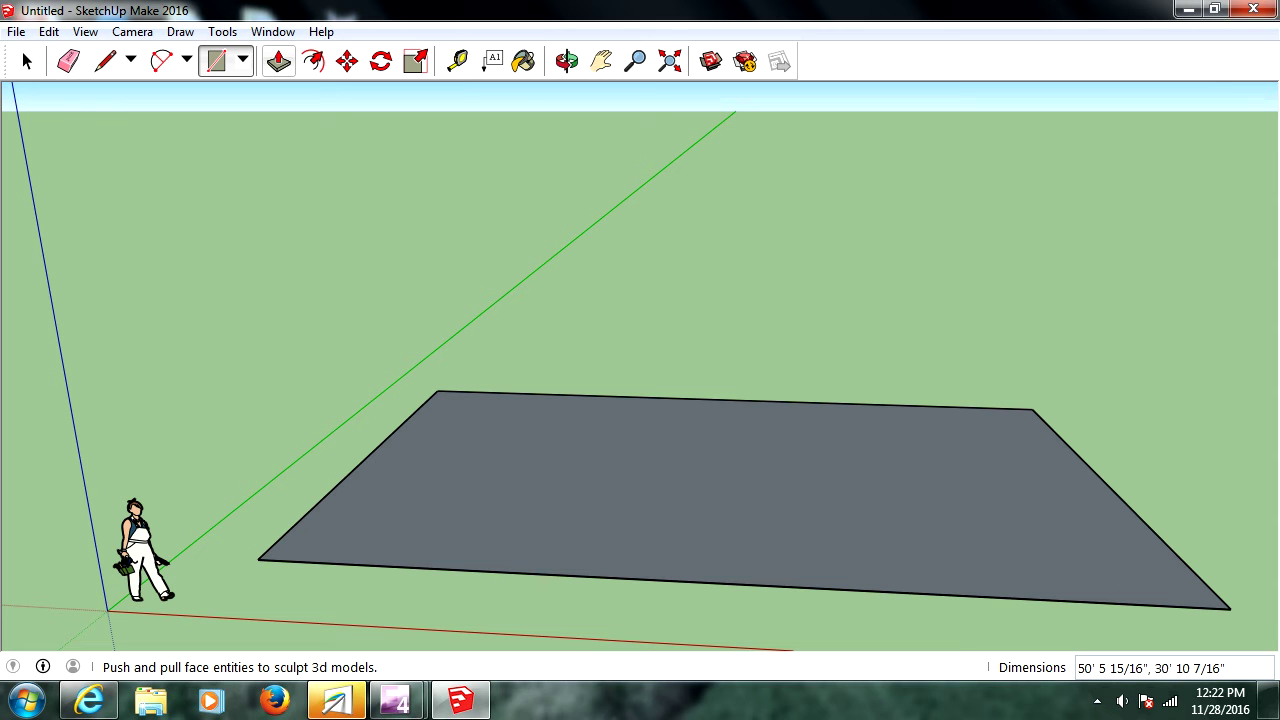
Step: Push/Pull the ground rectangle up about 20' 2" into a box
click(279, 62)
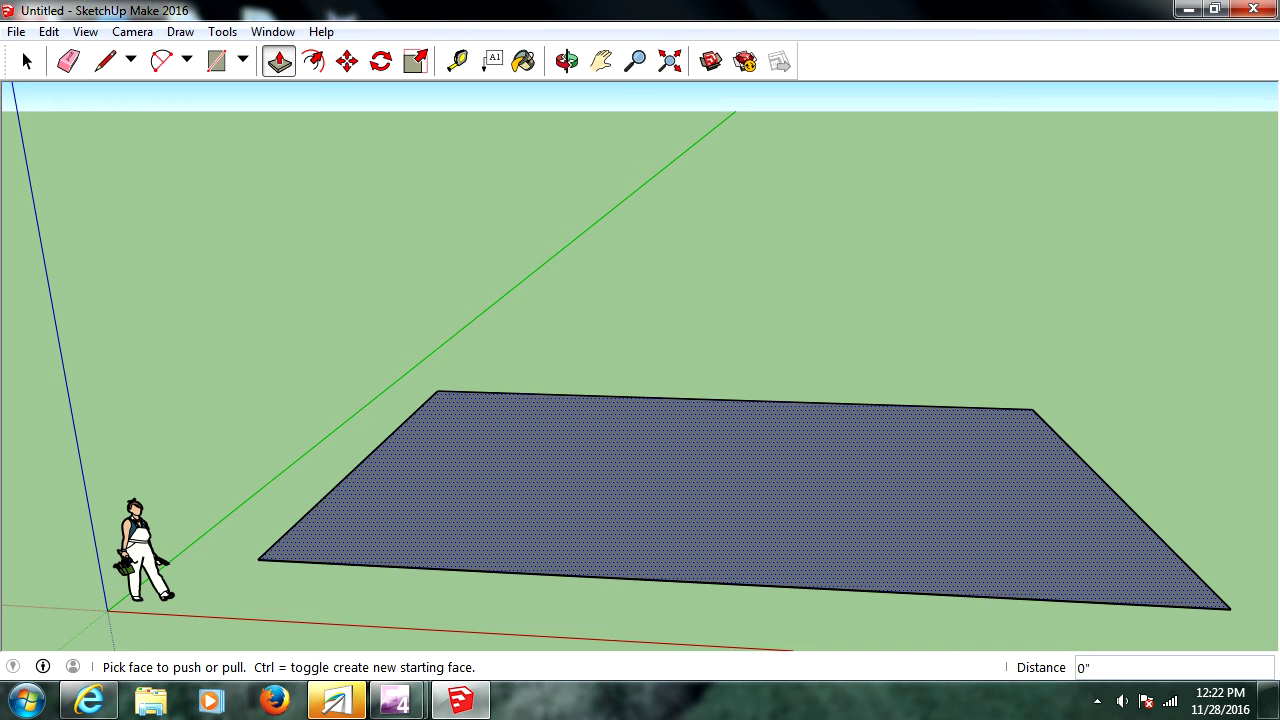
click(735, 495)
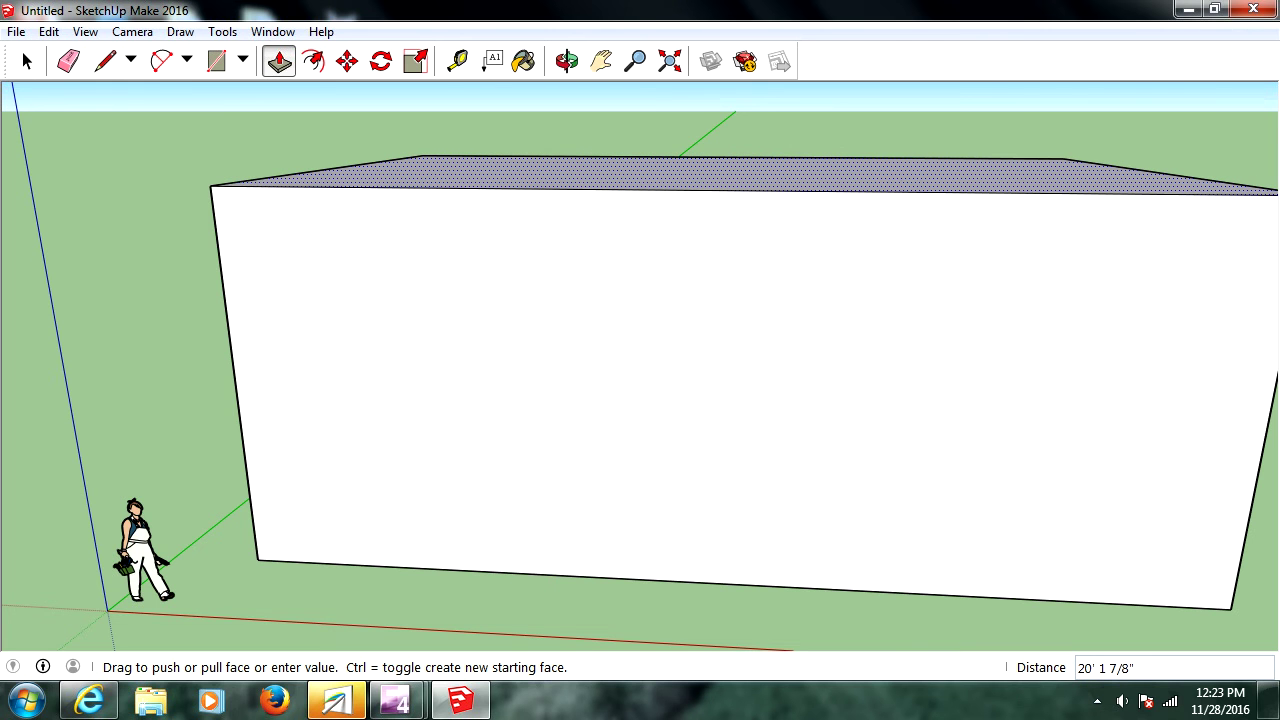
click(700, 175)
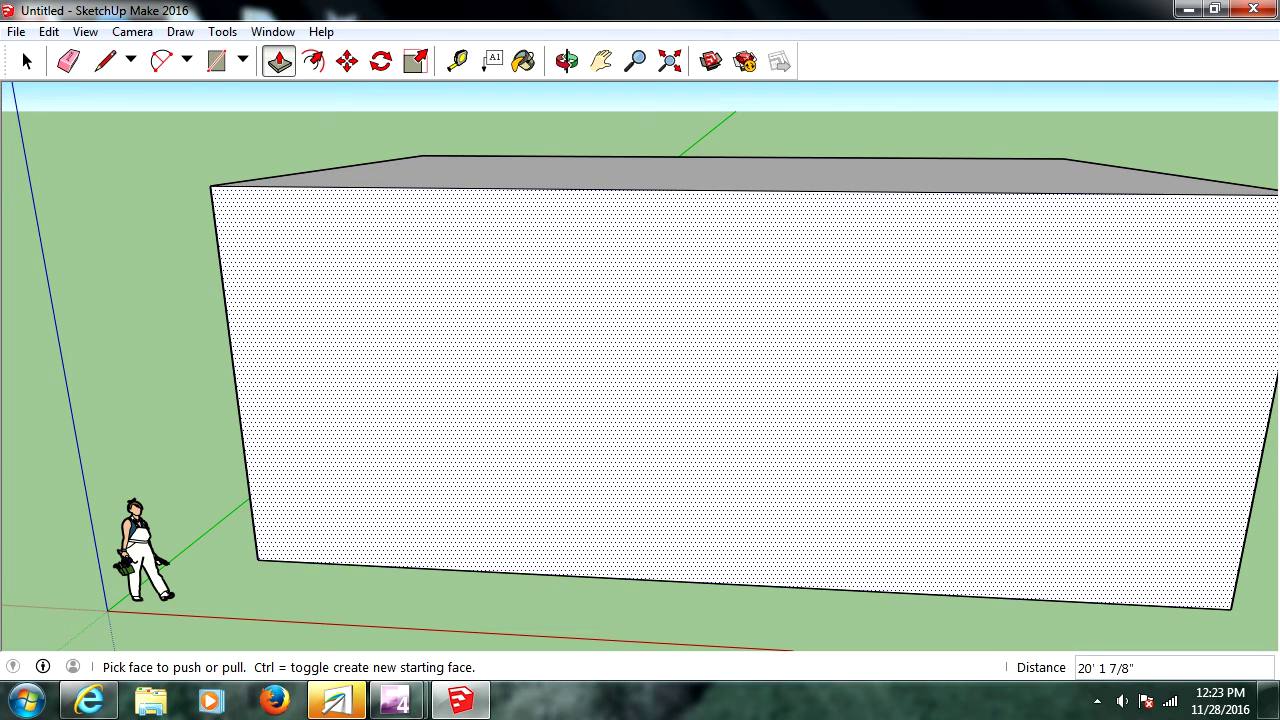
Step: Draw a sloped line about 15' 10" long on the box's short end face, from the top edge's midpoint to the near vertical edge
scroll(514, 298, down, 3)
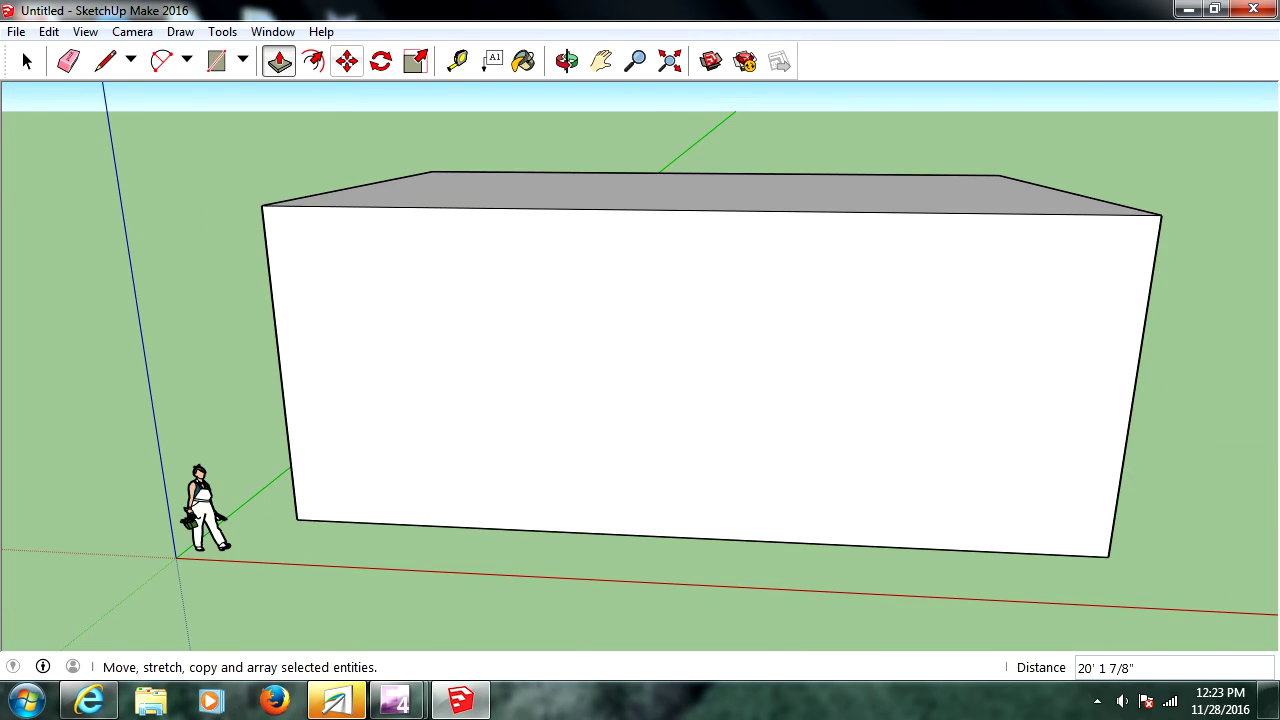
click(566, 61)
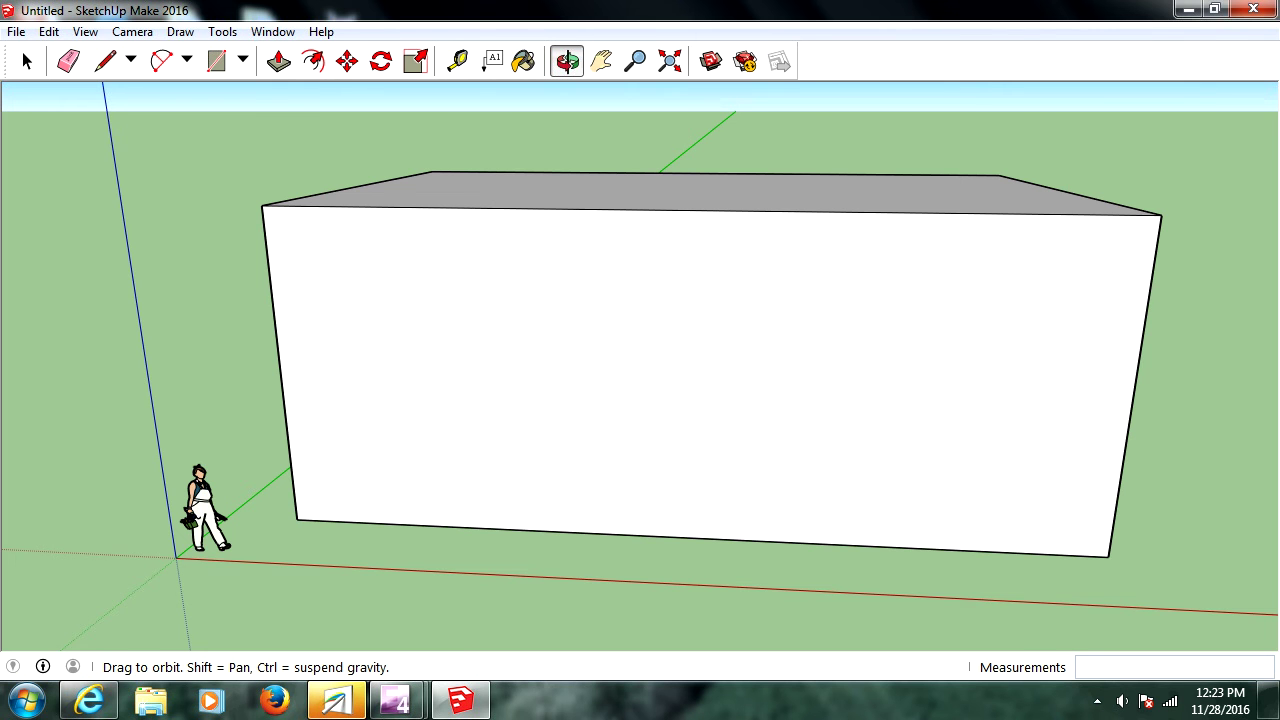
drag(740, 360, 492, 374)
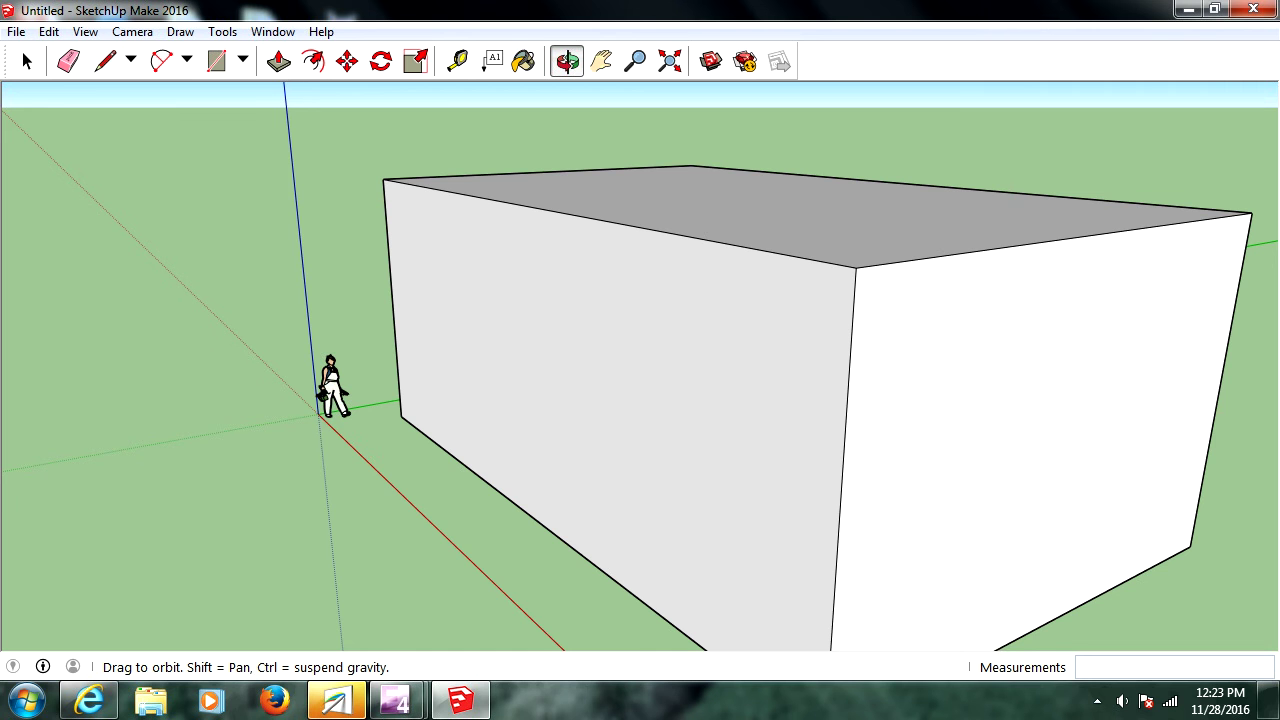
click(600, 61)
drag(131, 226, 4, 205)
drag(640, 365, 468, 382)
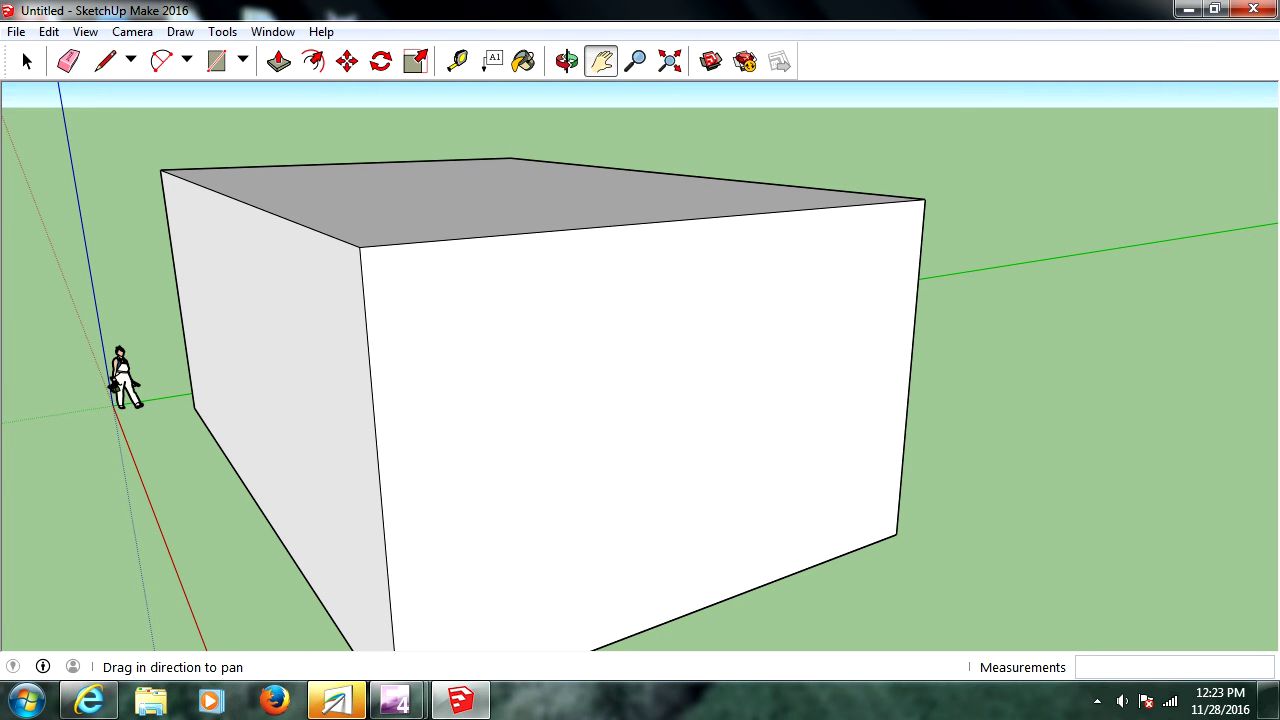
click(105, 61)
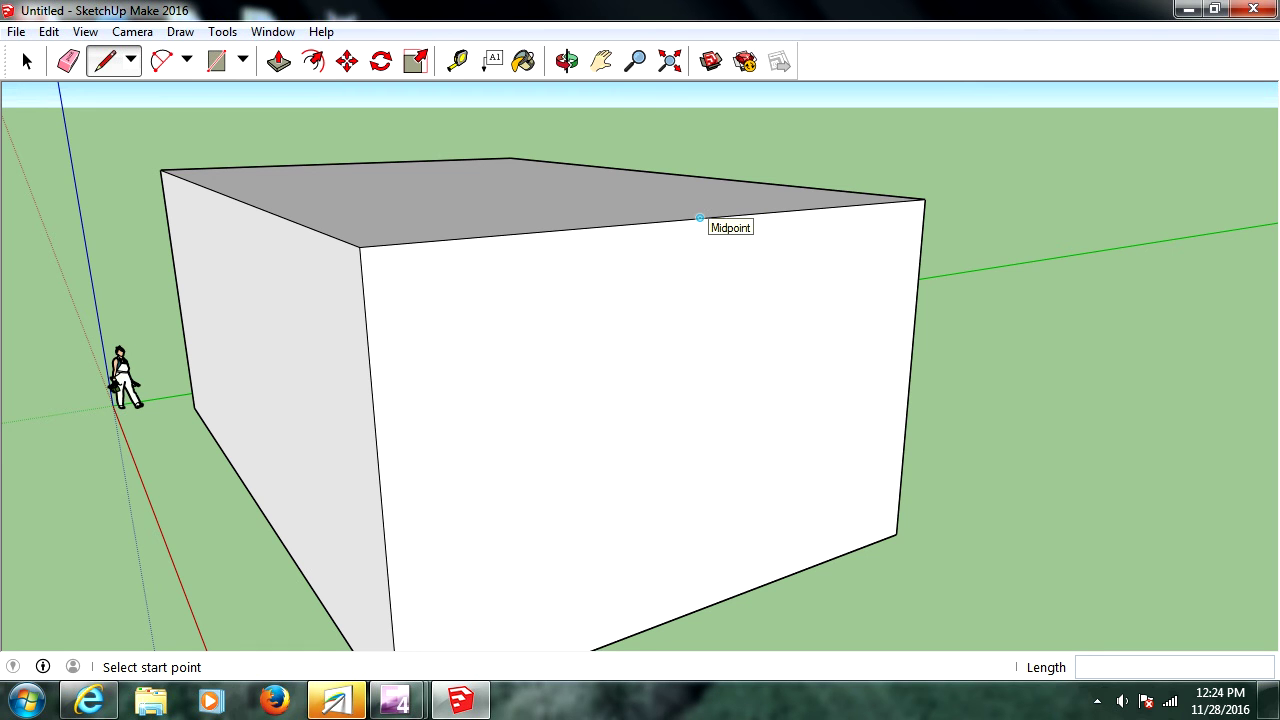
click(699, 218)
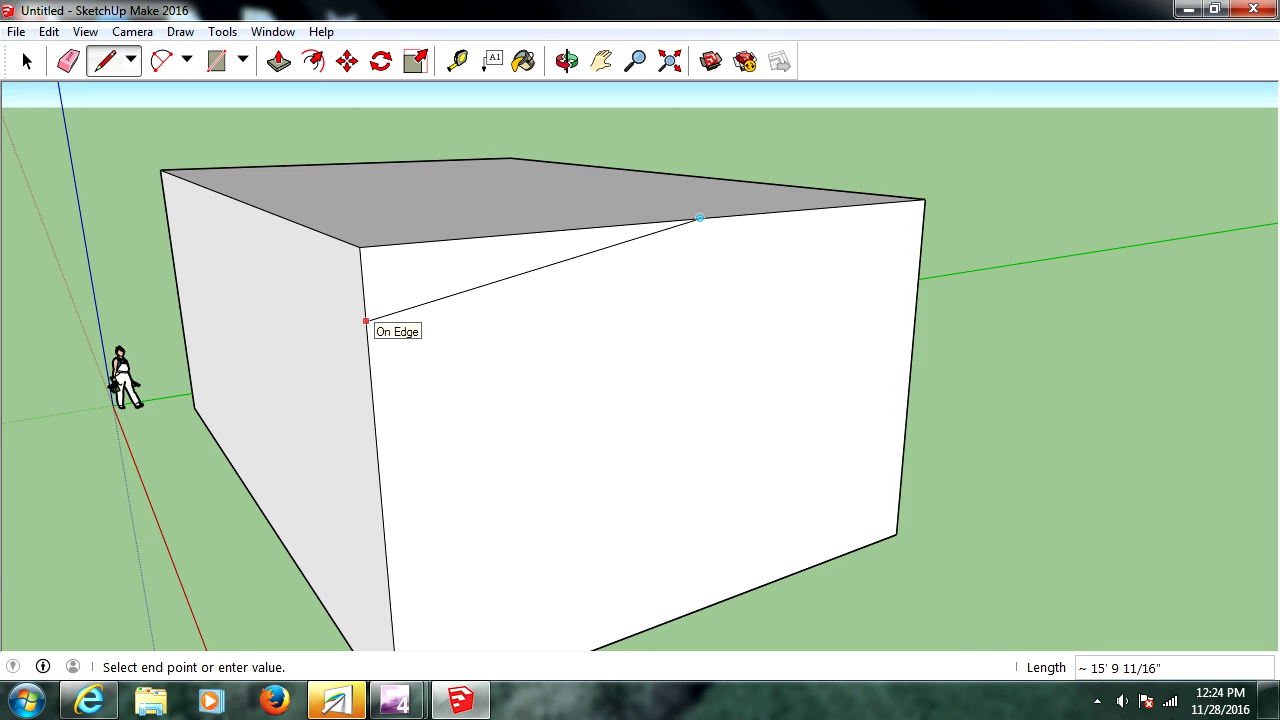
click(366, 321)
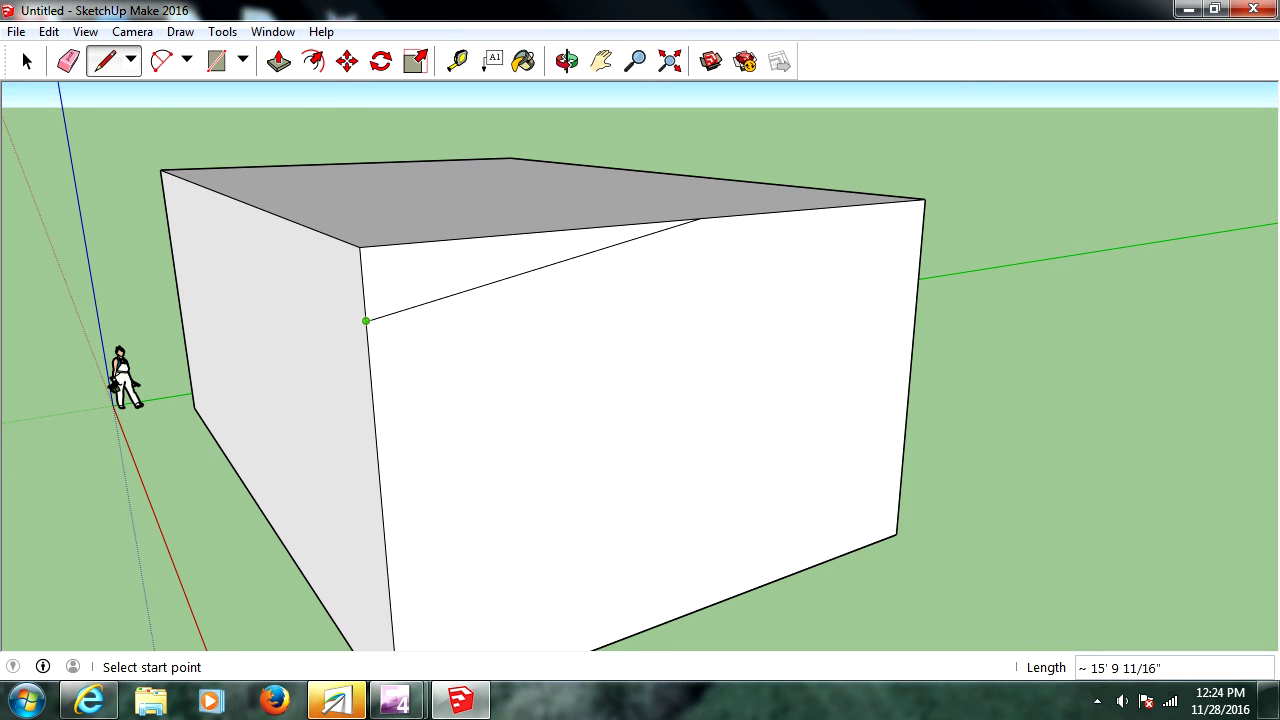
Step: Complete the gable triangle with a horizontal base line to the opposite vertical edge and a second slope from the top edge's midpoint
click(366, 321)
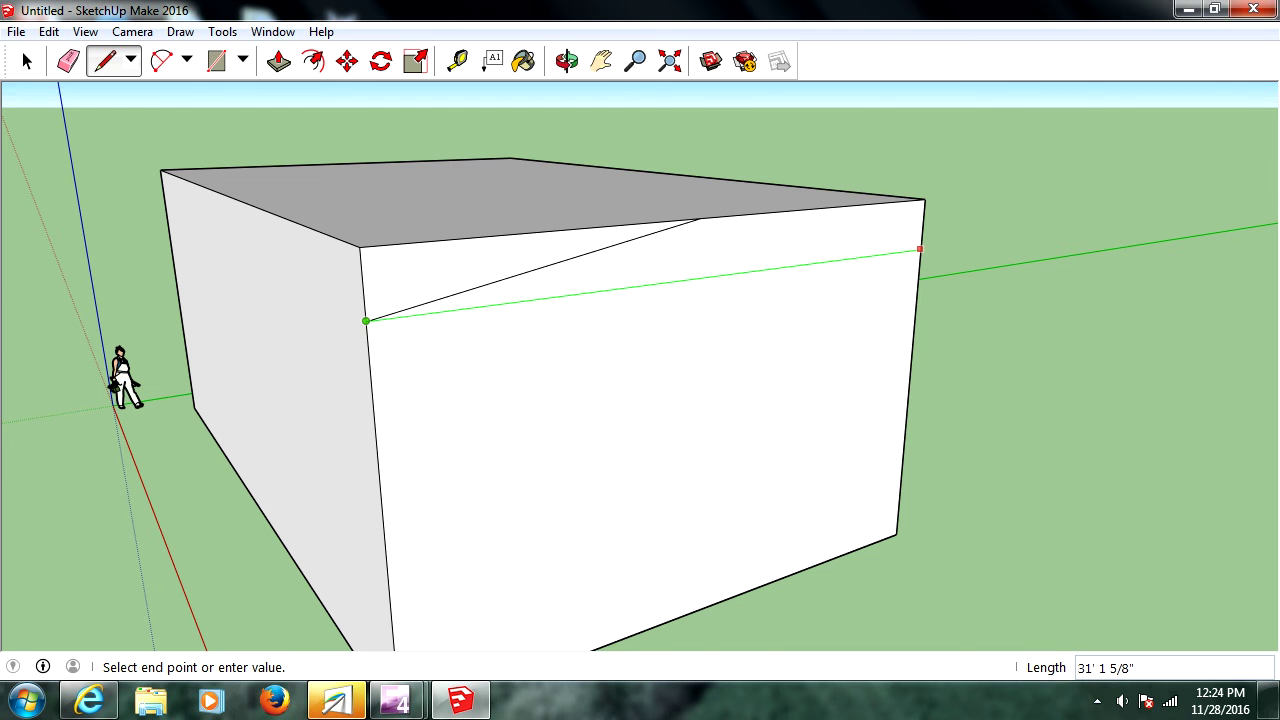
click(919, 249)
click(699, 217)
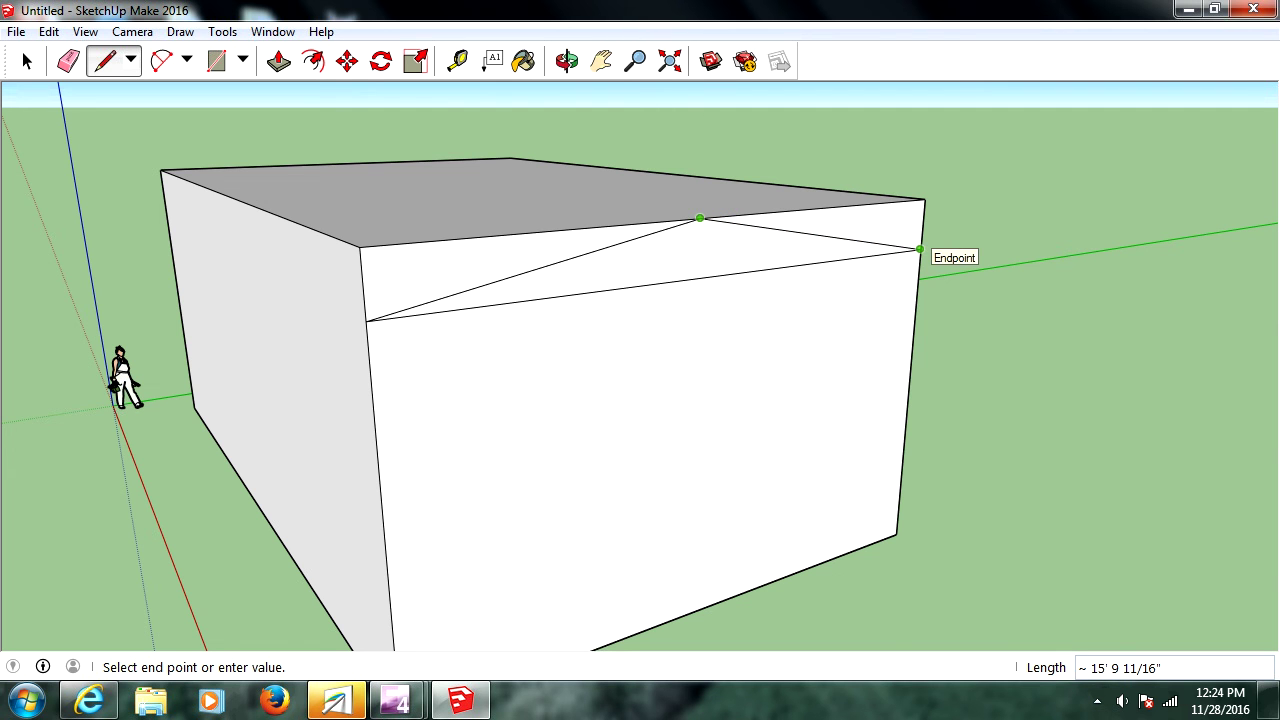
click(919, 249)
Step: Push/Pull the two triangular faces above the slopes back about 50' 5" through the box's full length to form a gable roof
key(o)
click(567, 61)
mouse_move(580, 270)
mouse_down()
mouse_move(552, 304)
mouse_move(527, 312)
mouse_move(526, 291)
mouse_up()
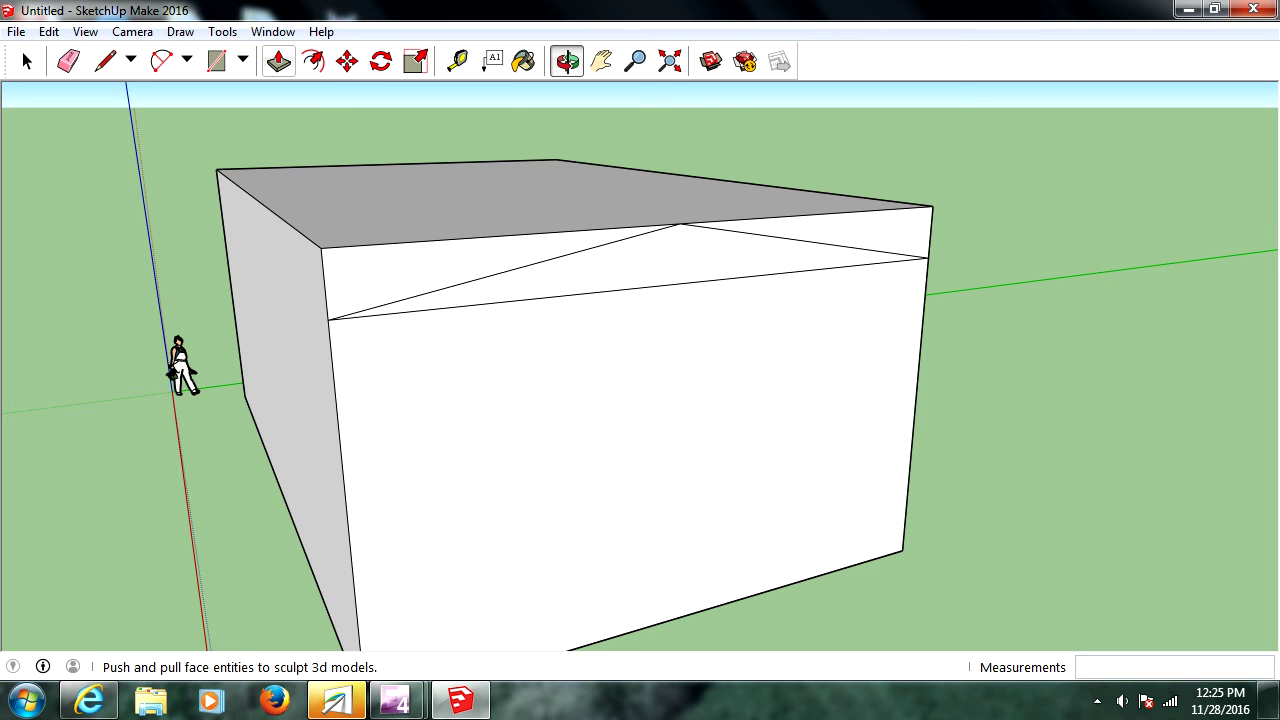
click(279, 61)
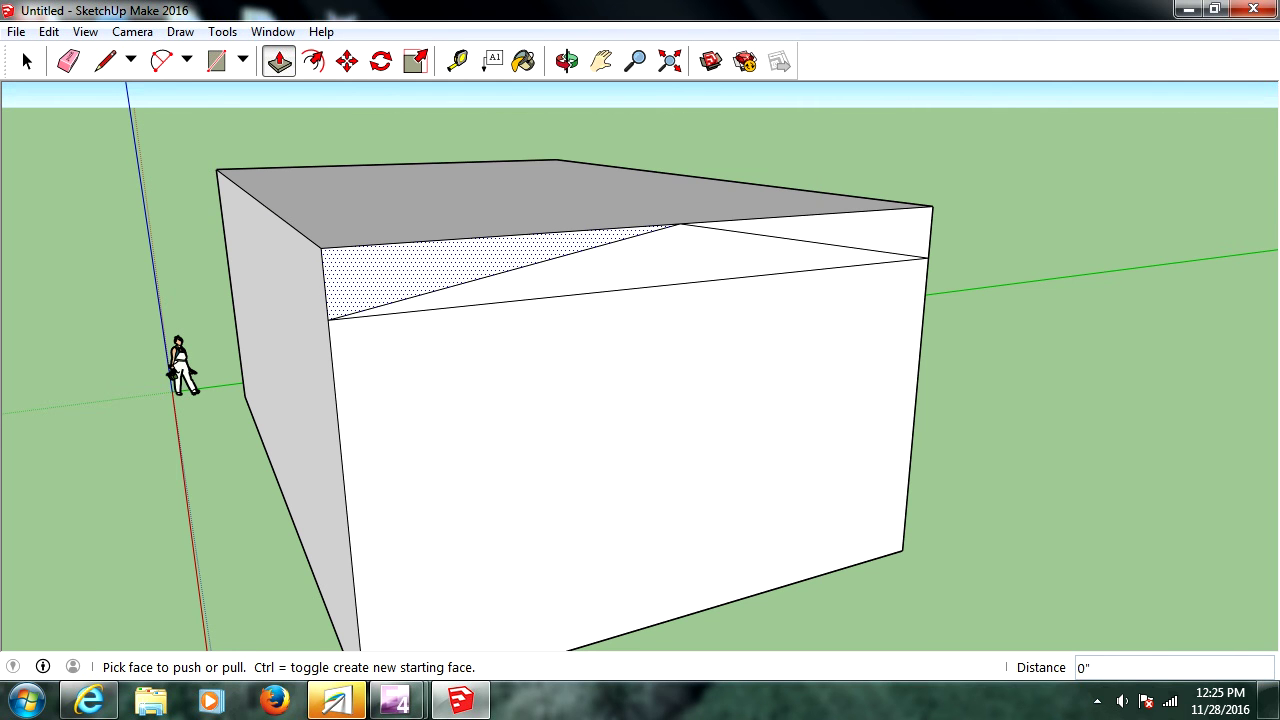
click(440, 270)
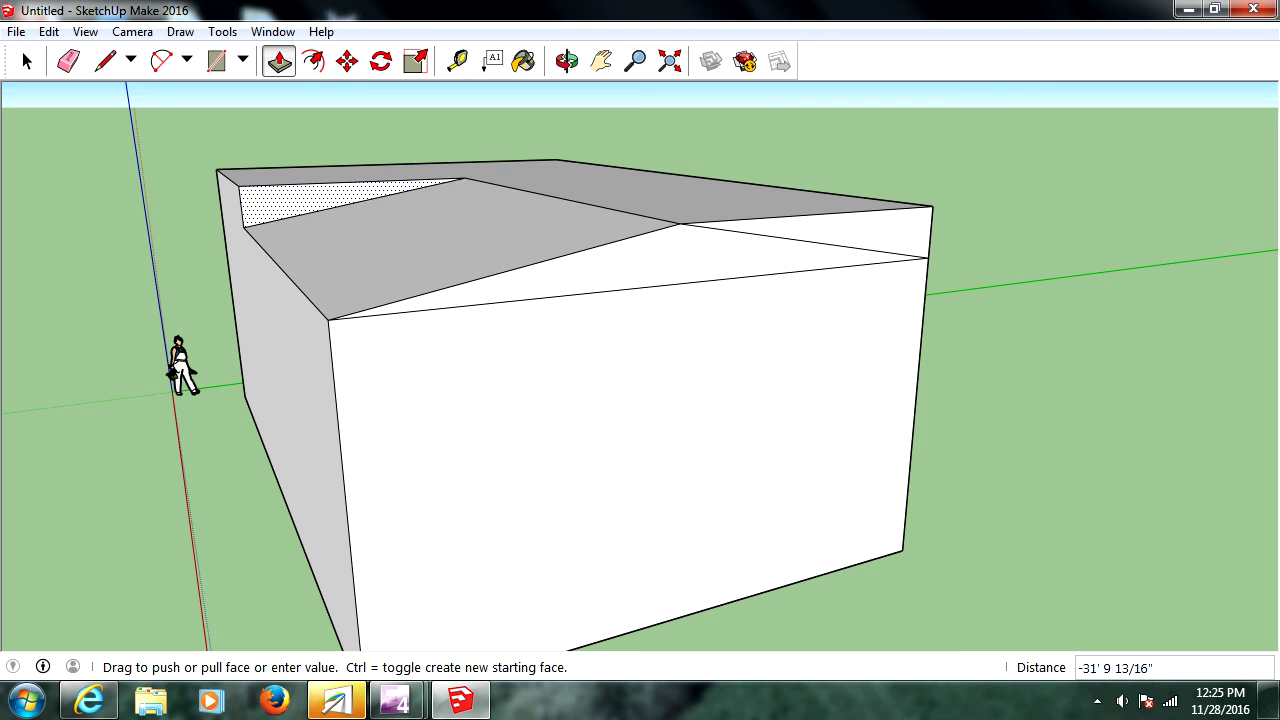
drag(860, 229, 506, 162)
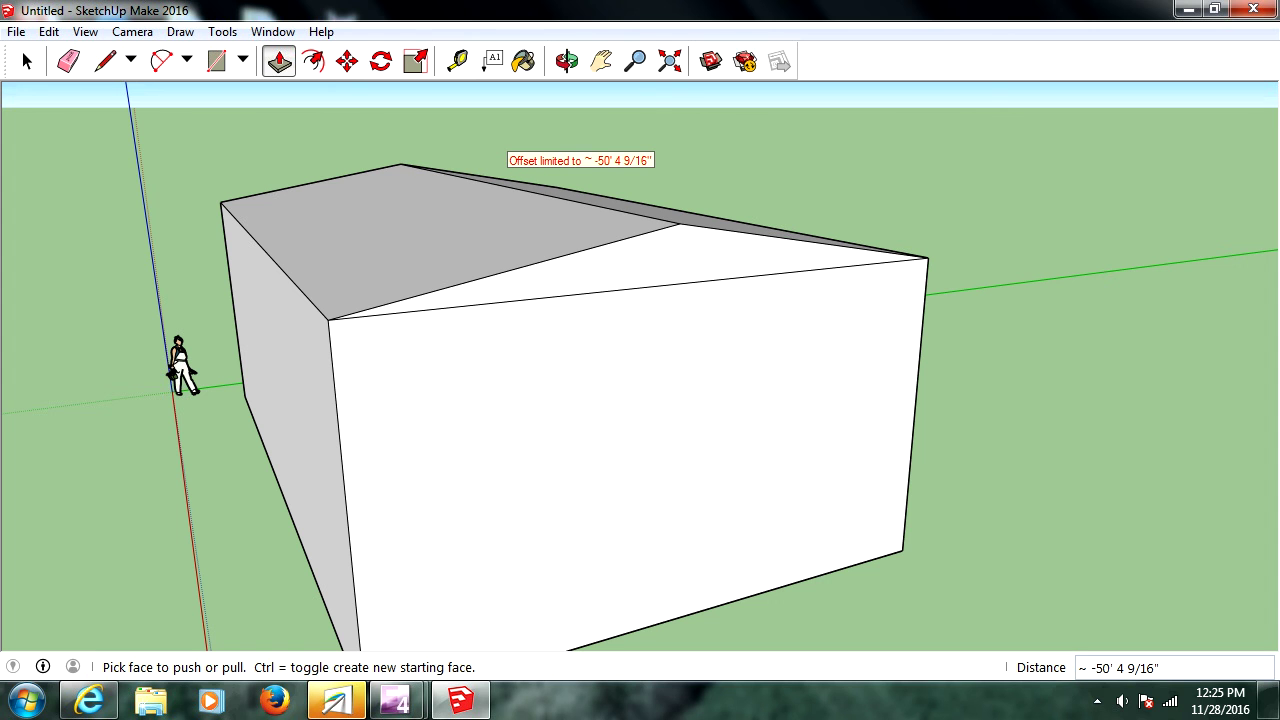
Step: Erase the horizontal line between the gable triangle and the wall on the short end face
click(68, 61)
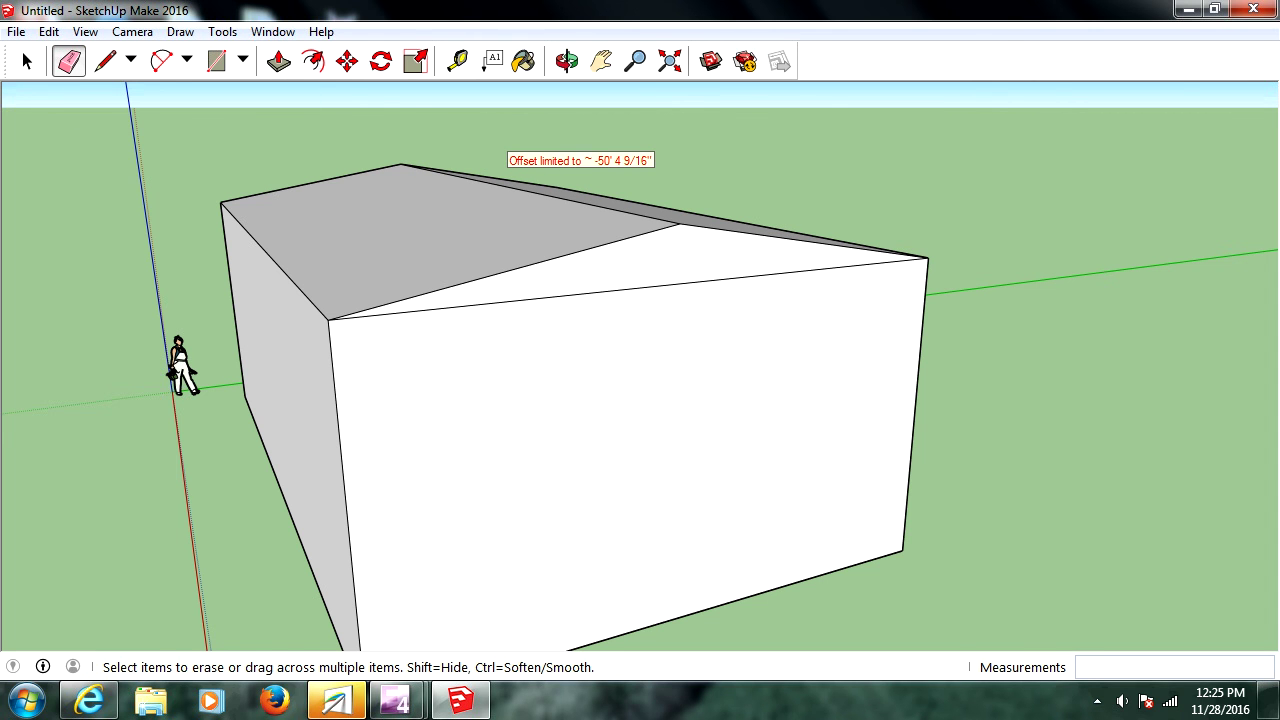
click(628, 289)
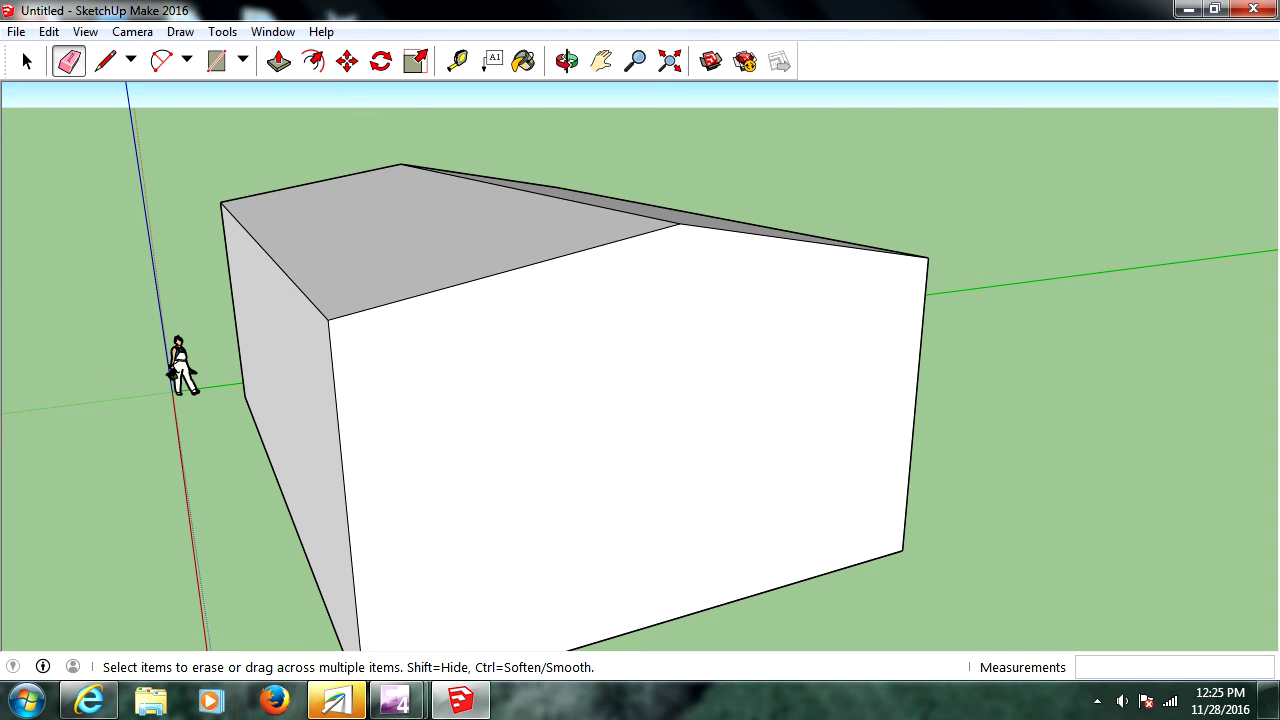
Step: List the Architecture component collections and open the Doors collection in 3D Warehouse
click(566, 61)
drag(500, 400, 740, 400)
click(600, 61)
drag(520, 330, 960, 292)
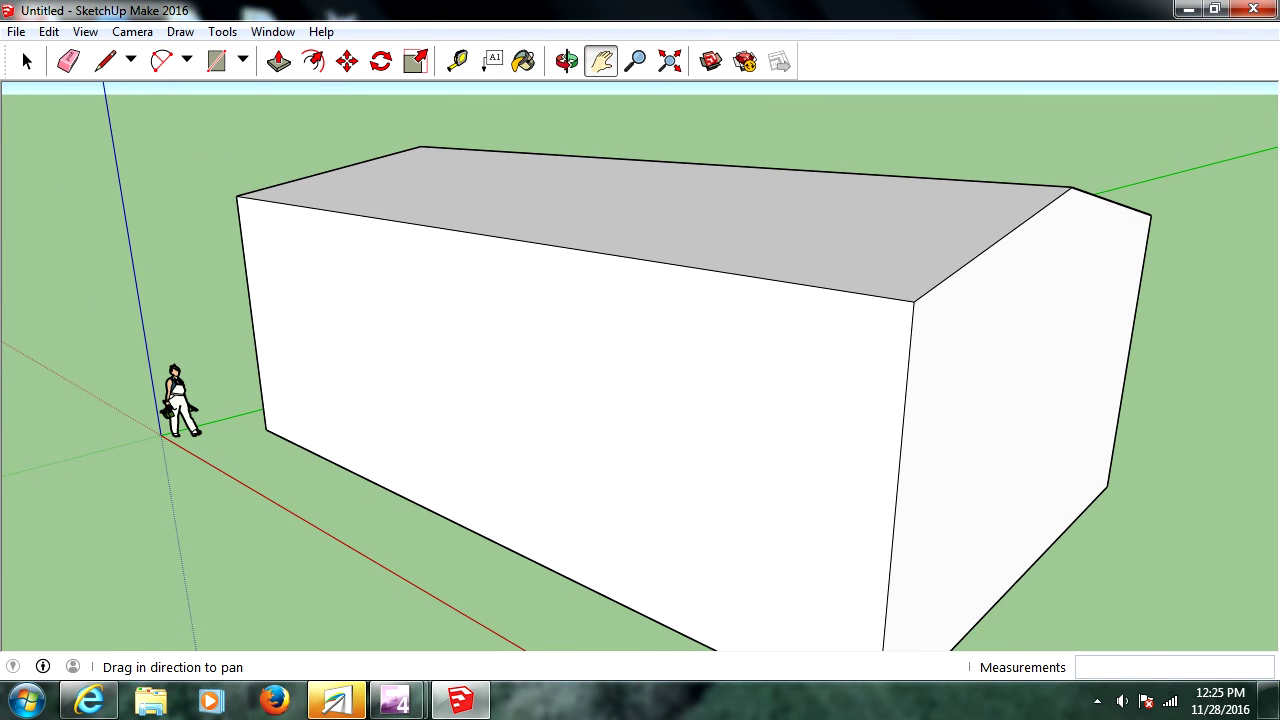
click(567, 61)
drag(560, 370, 715, 340)
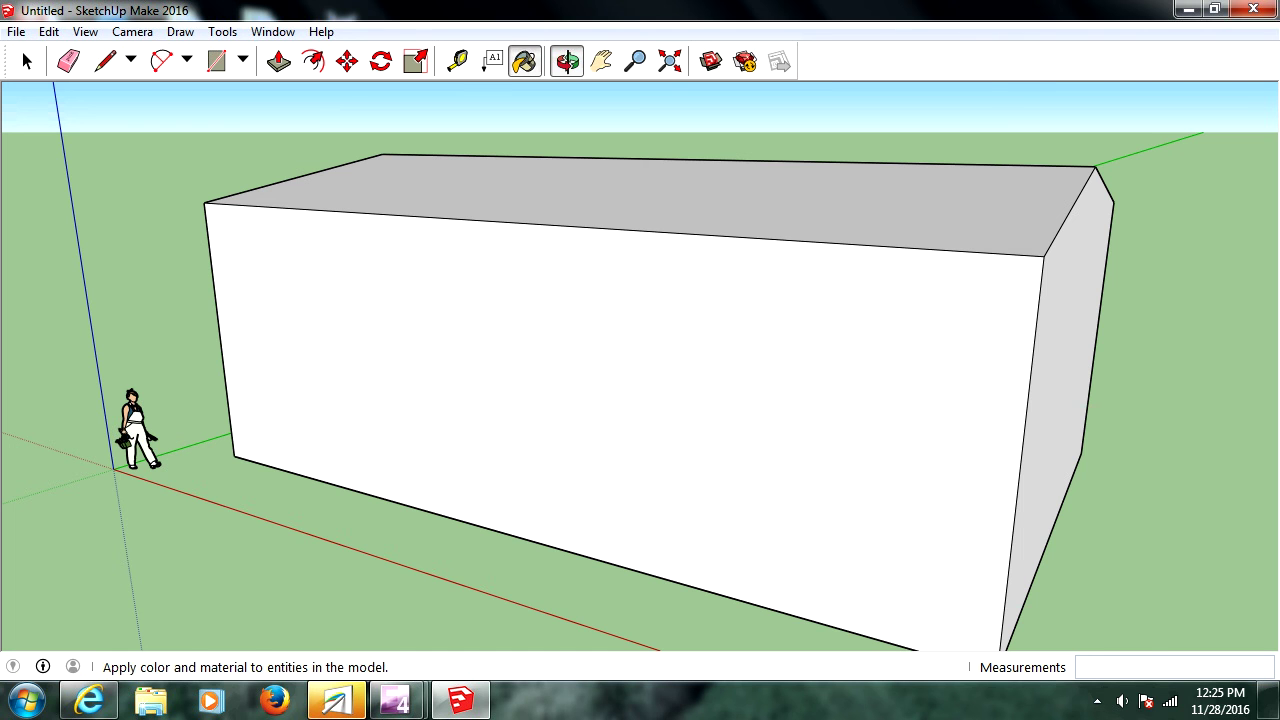
click(523, 61)
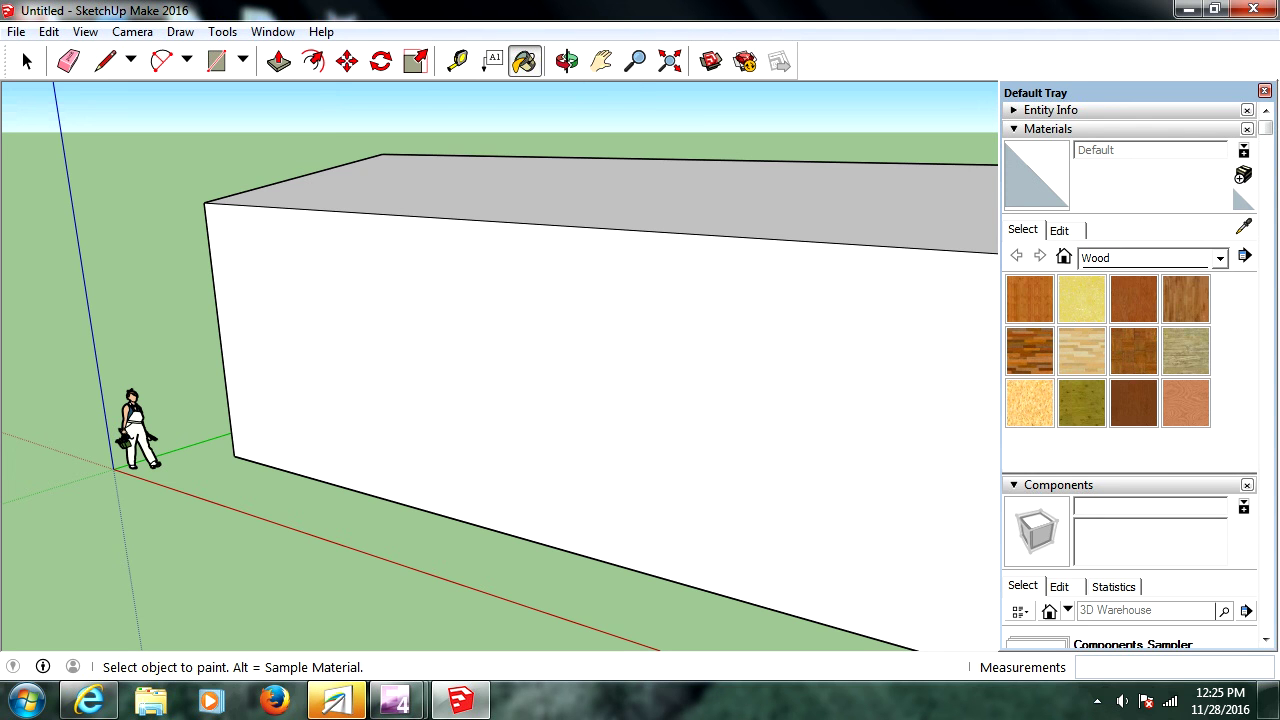
click(1014, 129)
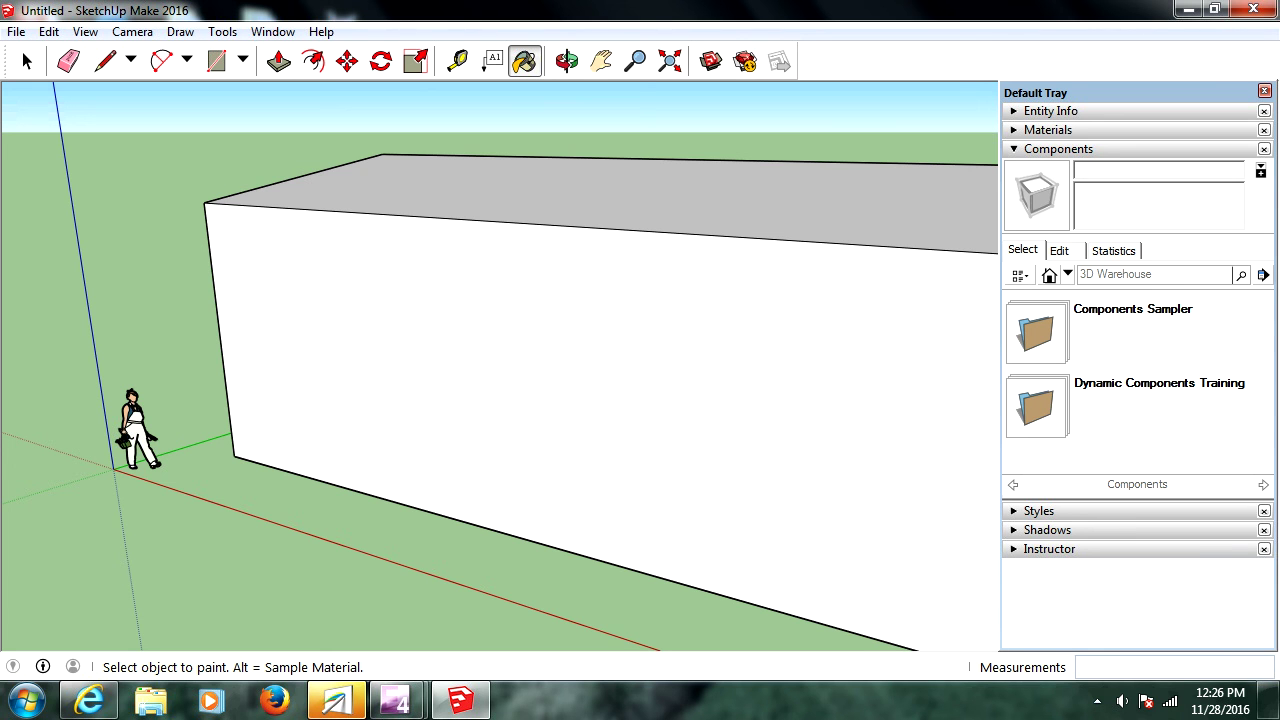
click(1068, 274)
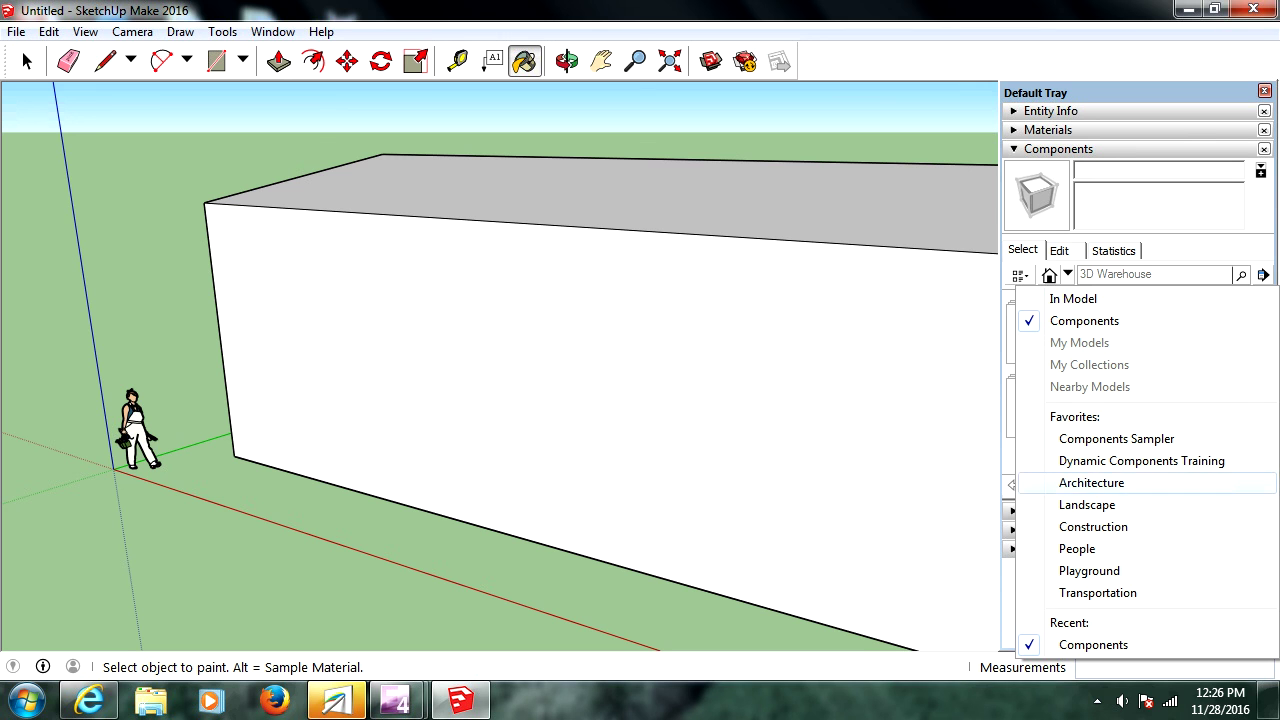
click(1091, 482)
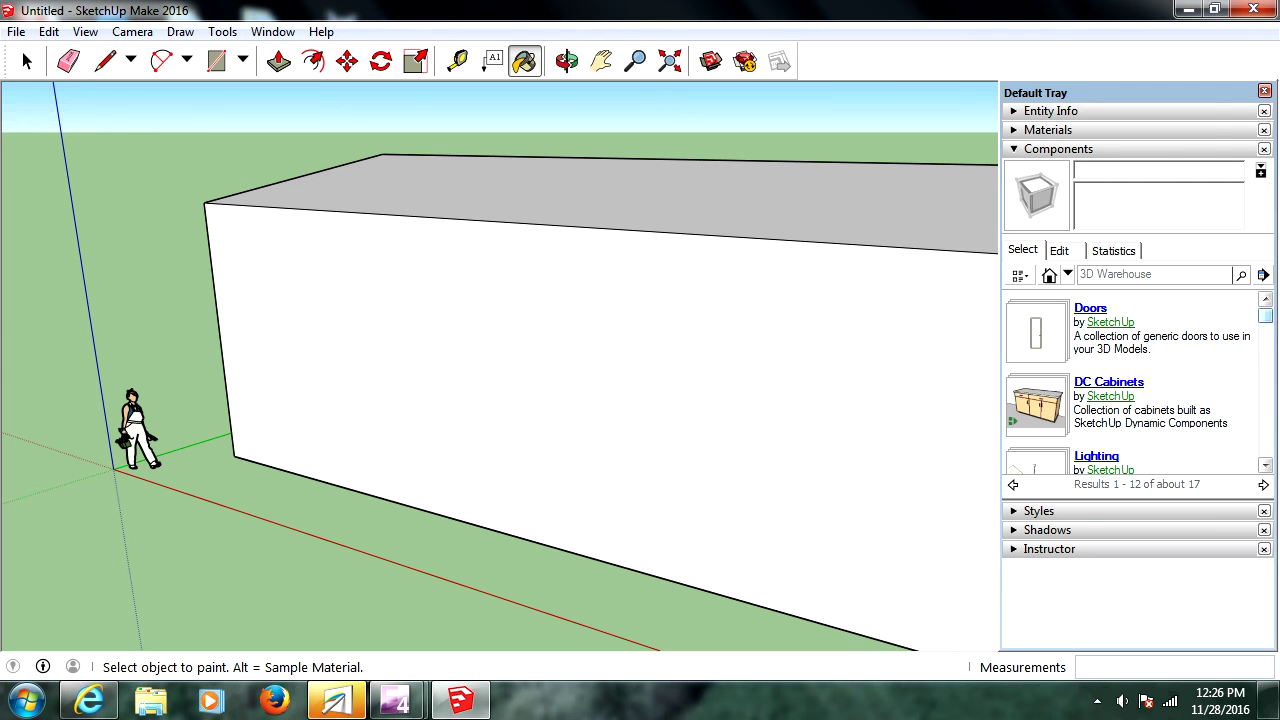
scroll(1030, 352, down, 5)
scroll(1035, 340, up, 5)
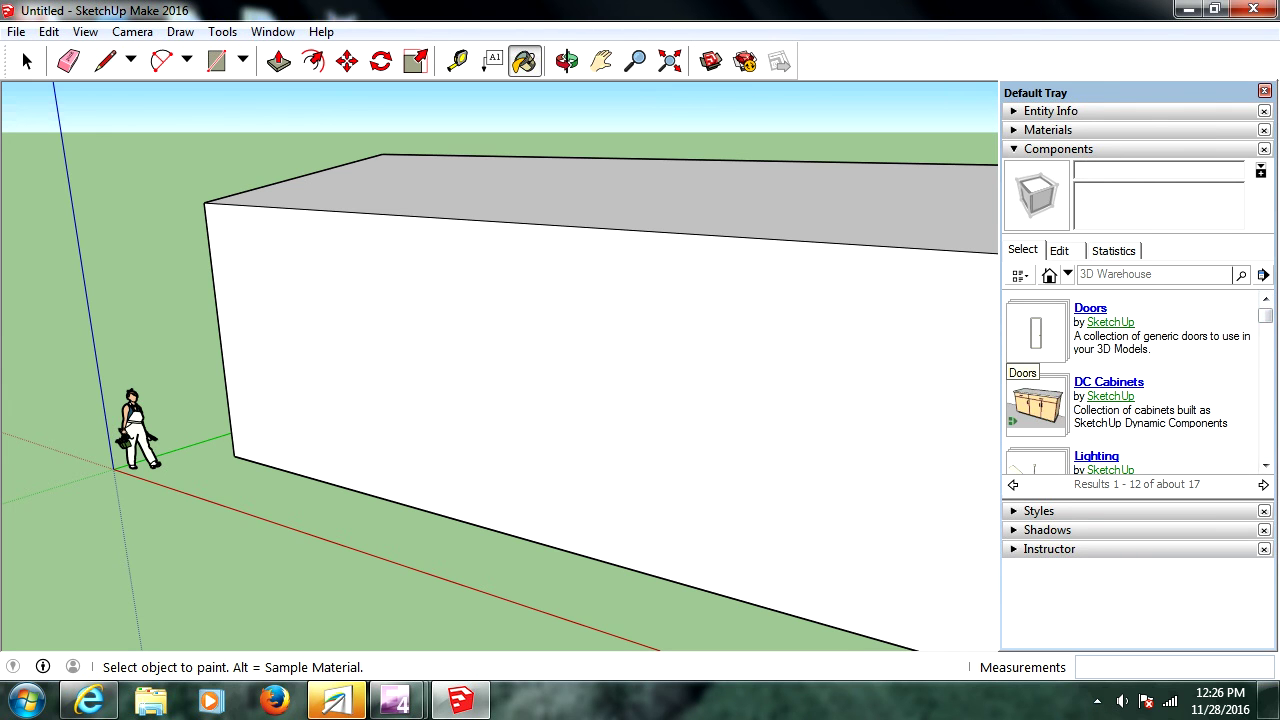
click(1090, 308)
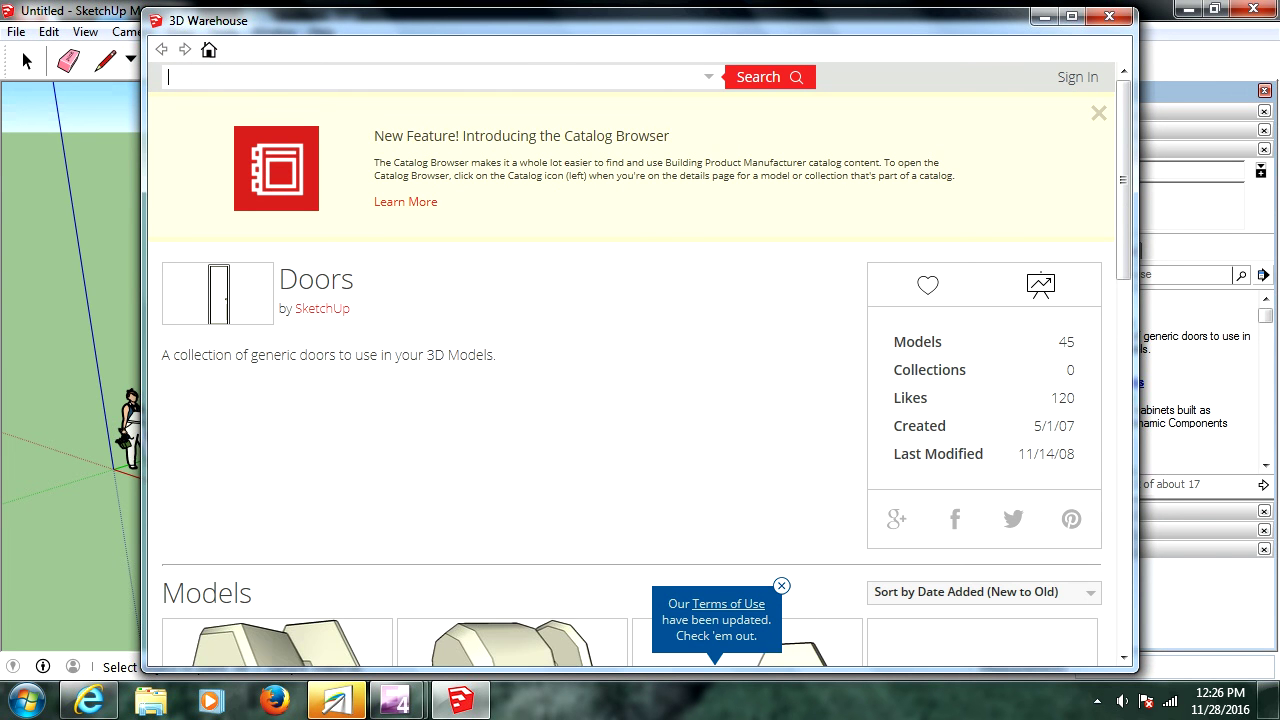
Step: Load "Framed half door with double panel and window with grate" into the model and place it at the base of the long wall
scroll(630, 380, down, 5)
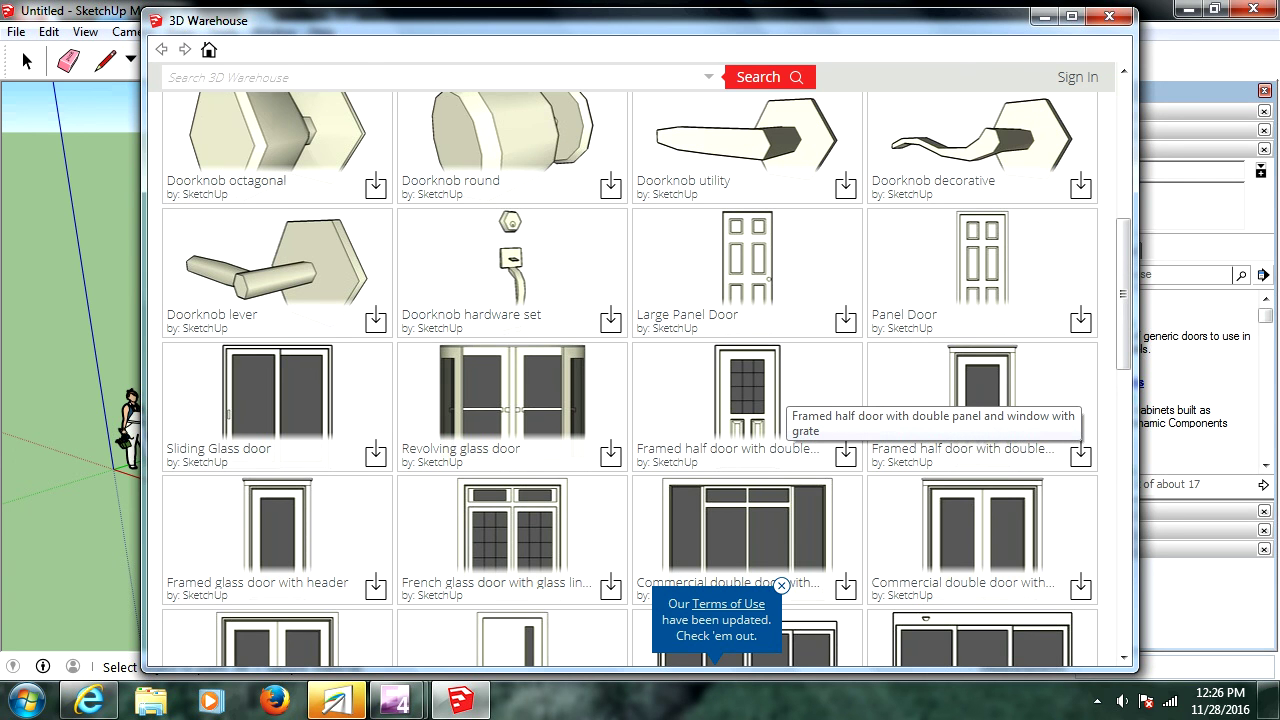
click(786, 388)
scroll(786, 388, down, 1)
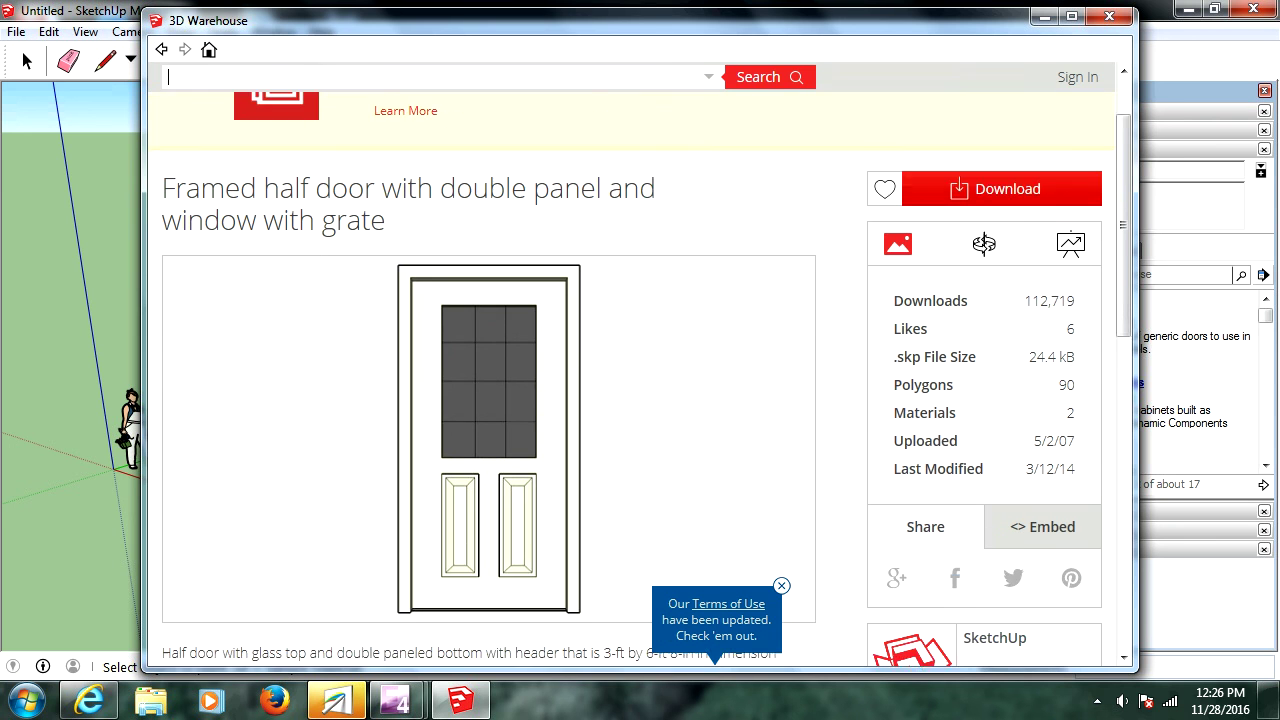
scroll(786, 388, down, 1)
scroll(640, 380, up, 2)
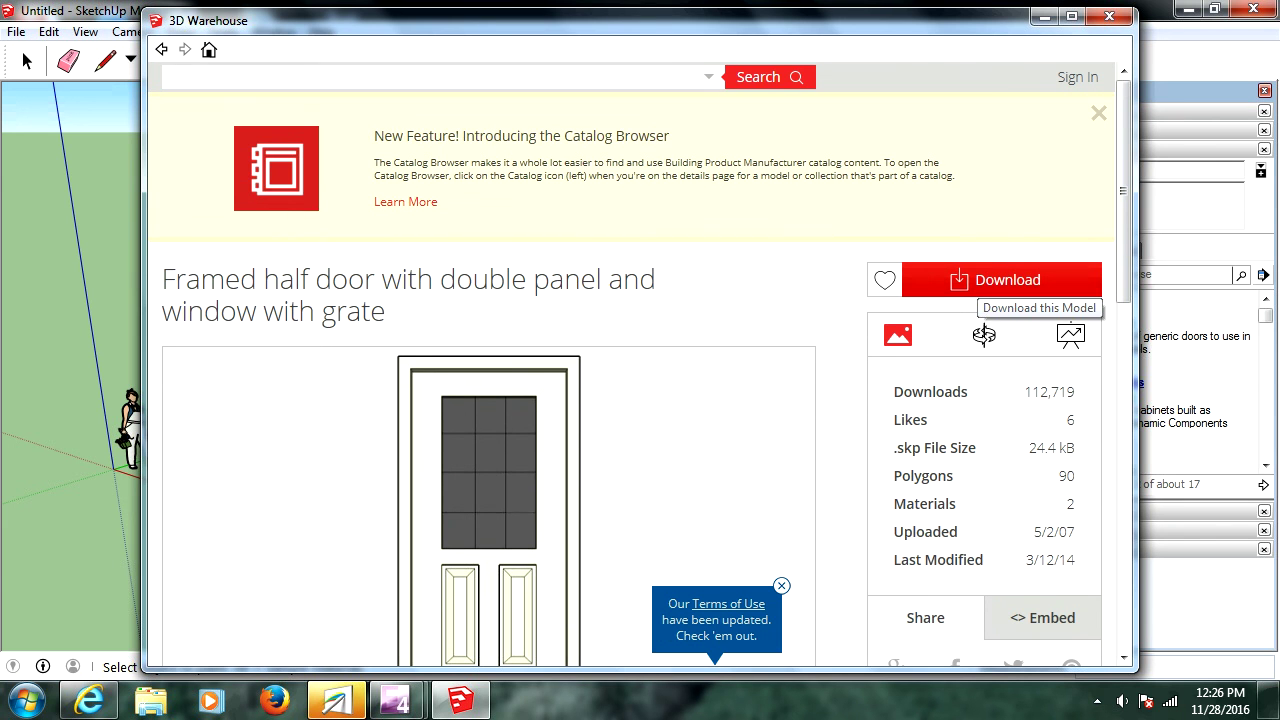
click(1005, 283)
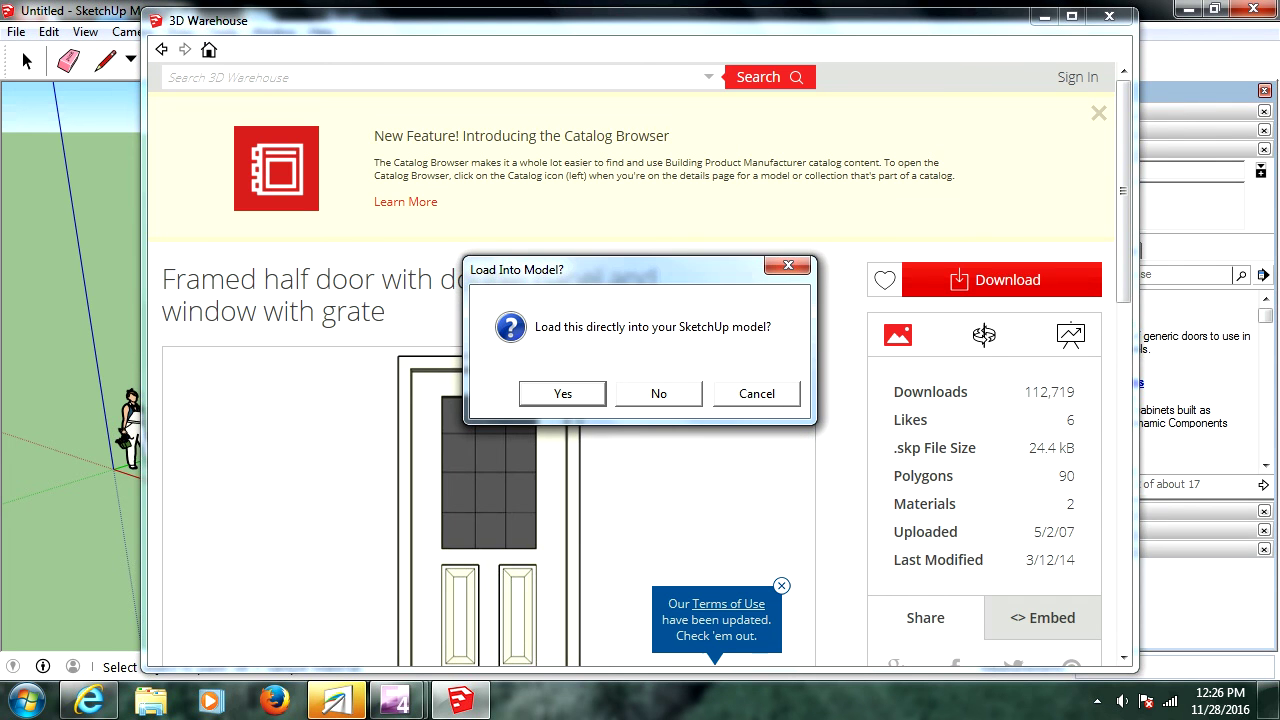
click(563, 393)
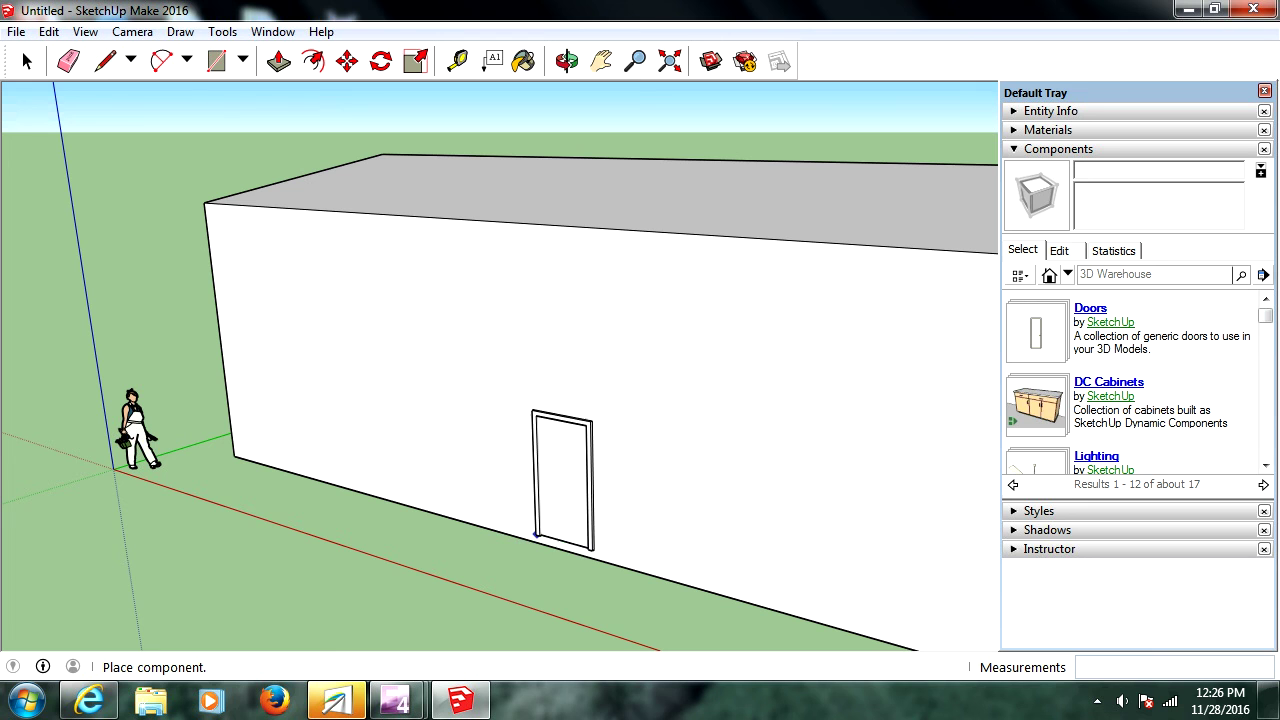
click(535, 540)
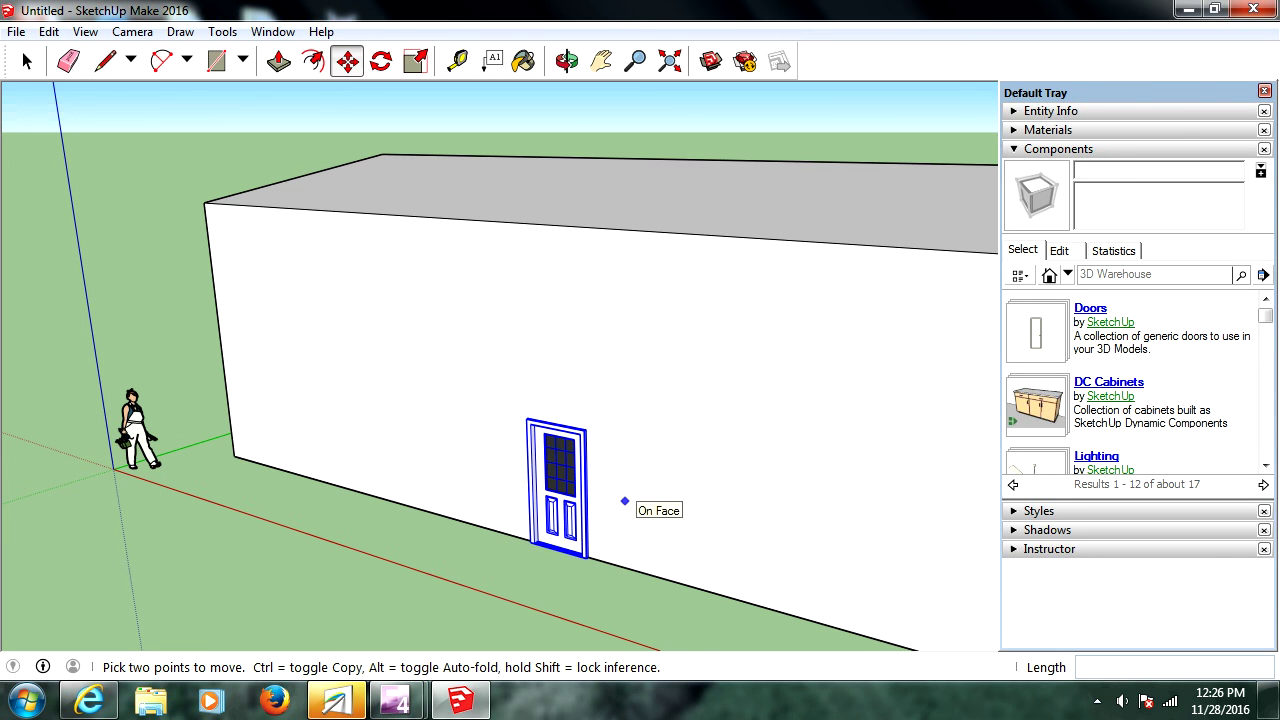
Step: Load the 102 in. double-hung window from the Windows collection and place it on the long wall between the door and the figure's end
scroll(1265, 465, down, 3)
scroll(1265, 465, down, 5)
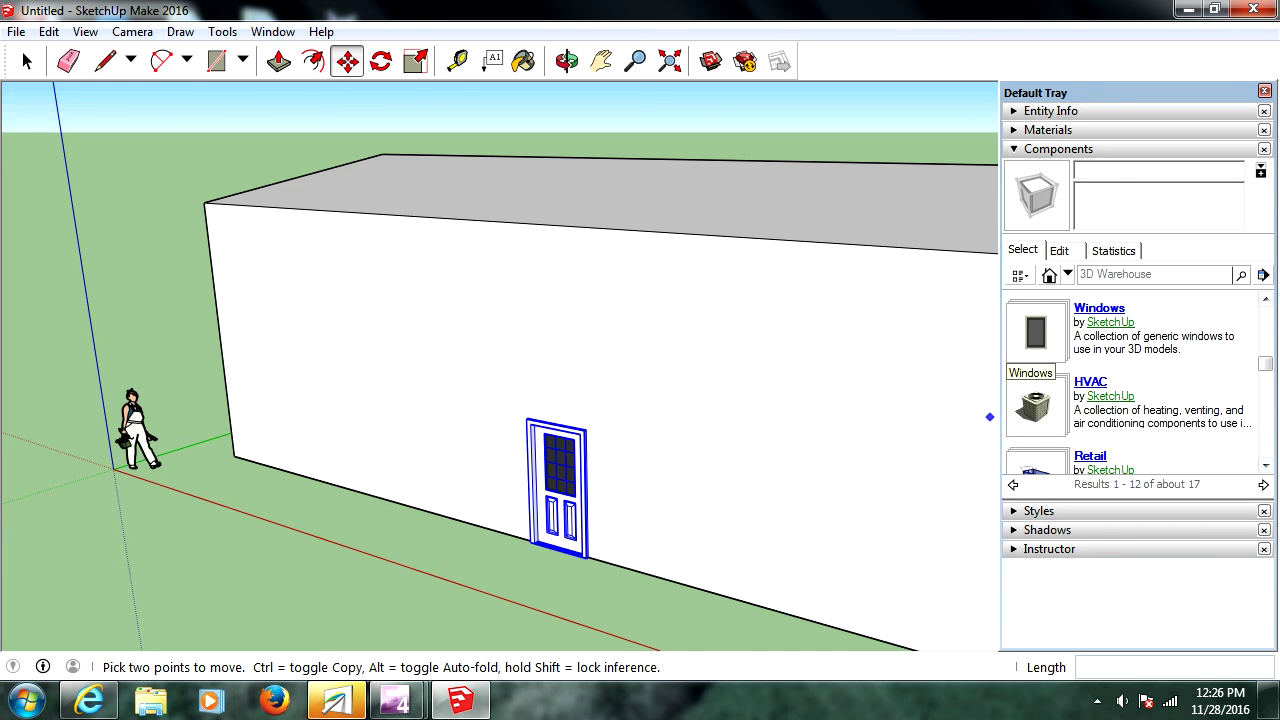
click(1035, 338)
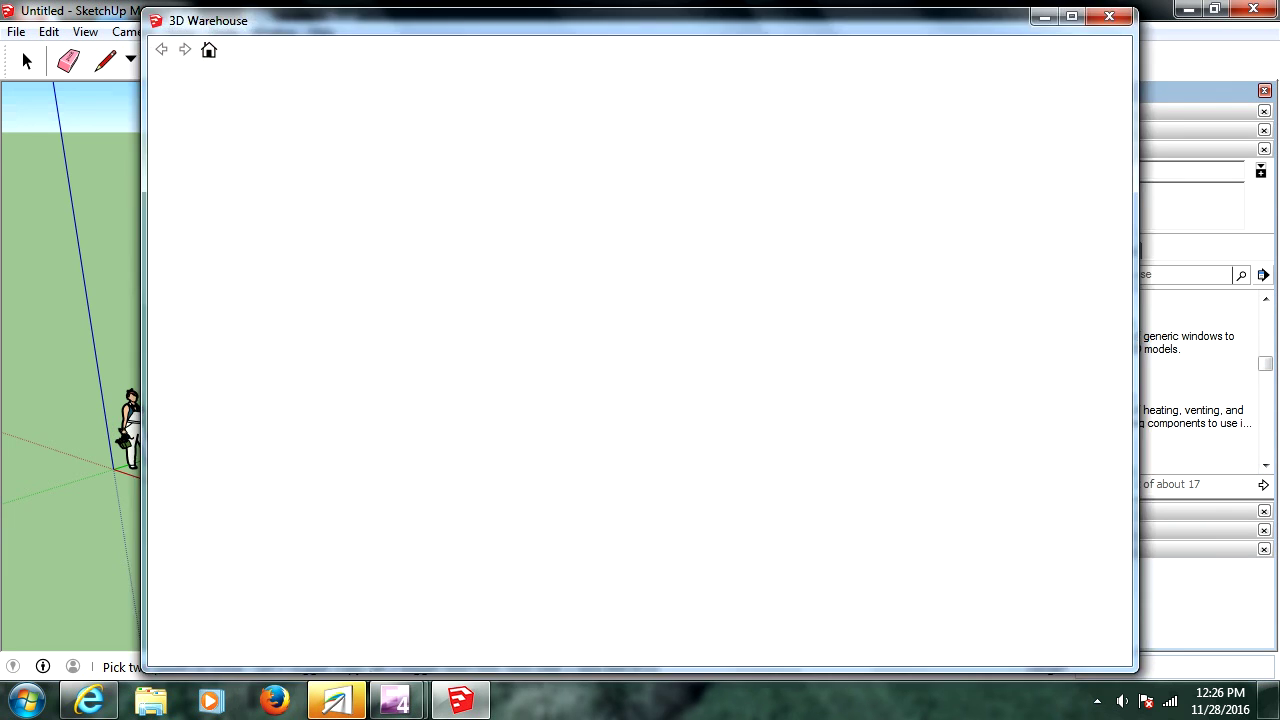
scroll(647, 378, down, 6)
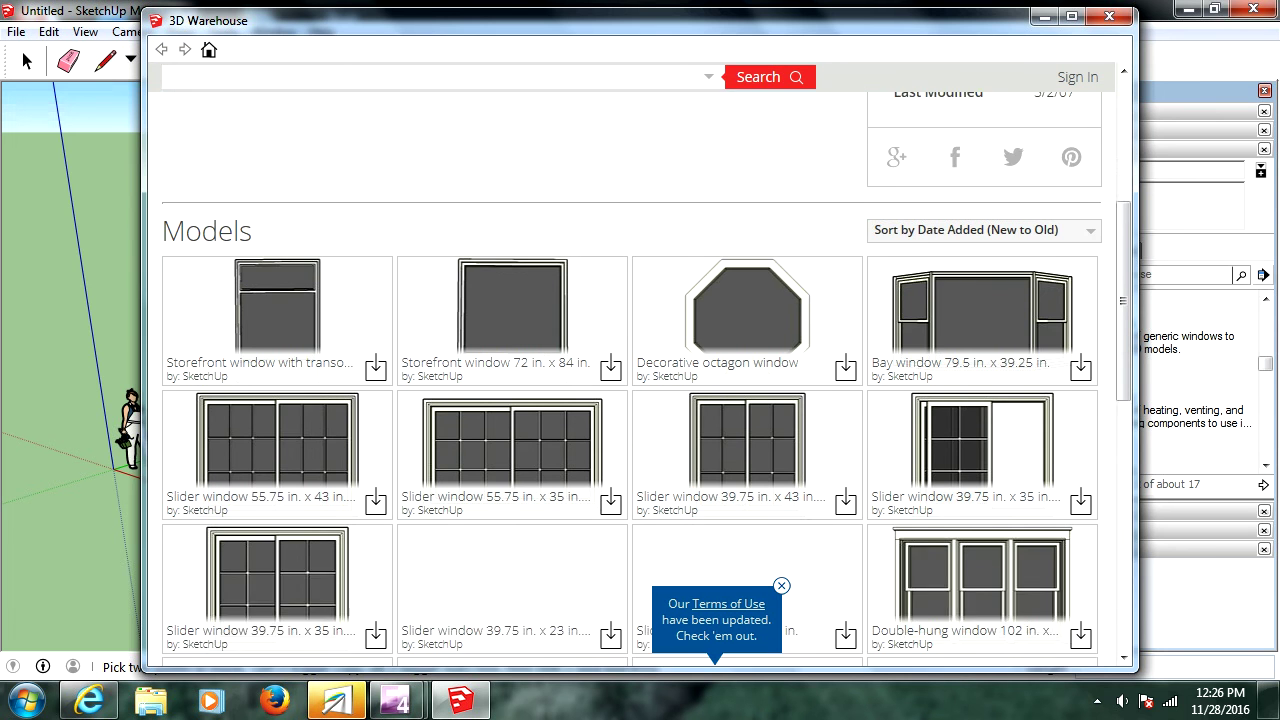
scroll(647, 378, down, 2)
scroll(647, 378, up, 1)
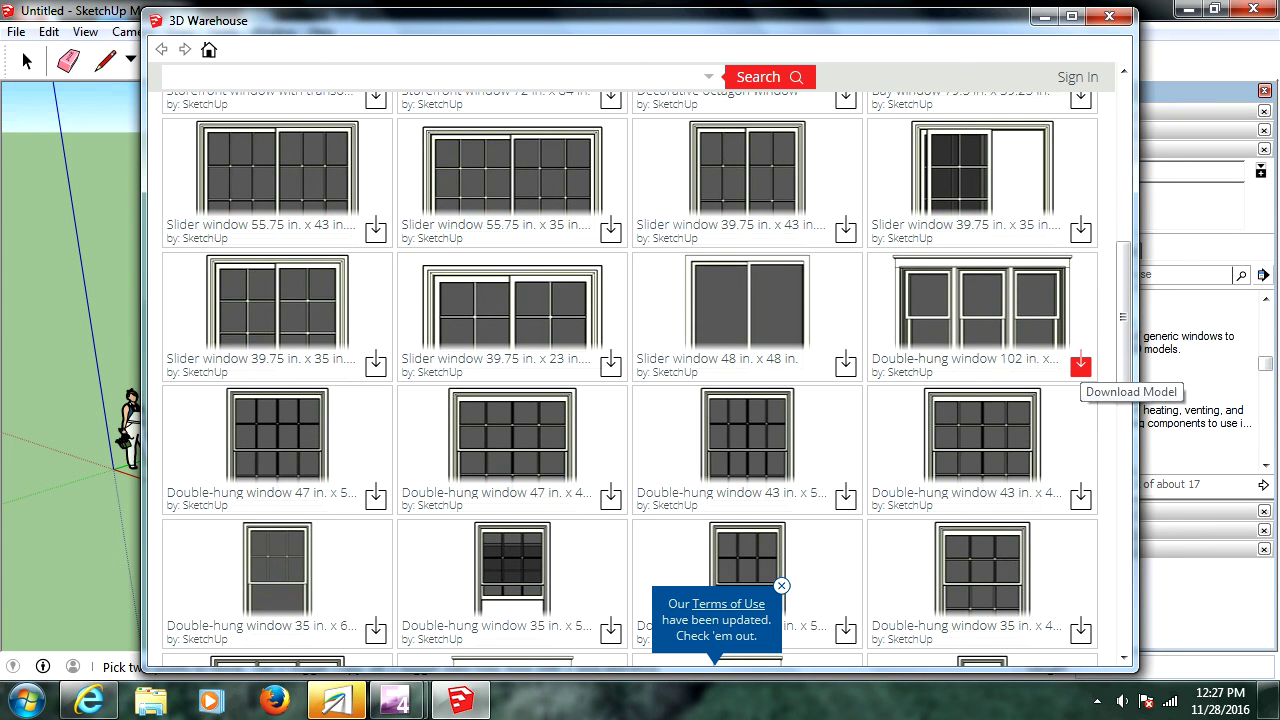
click(1080, 366)
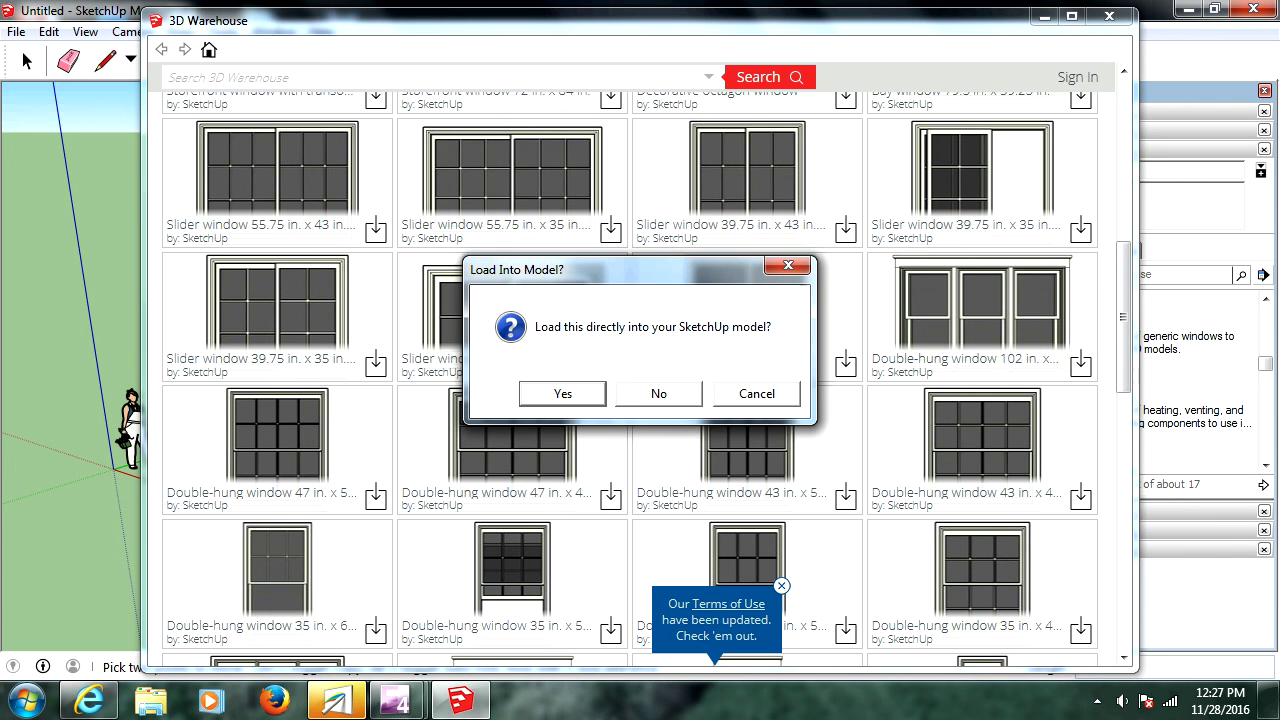
click(563, 393)
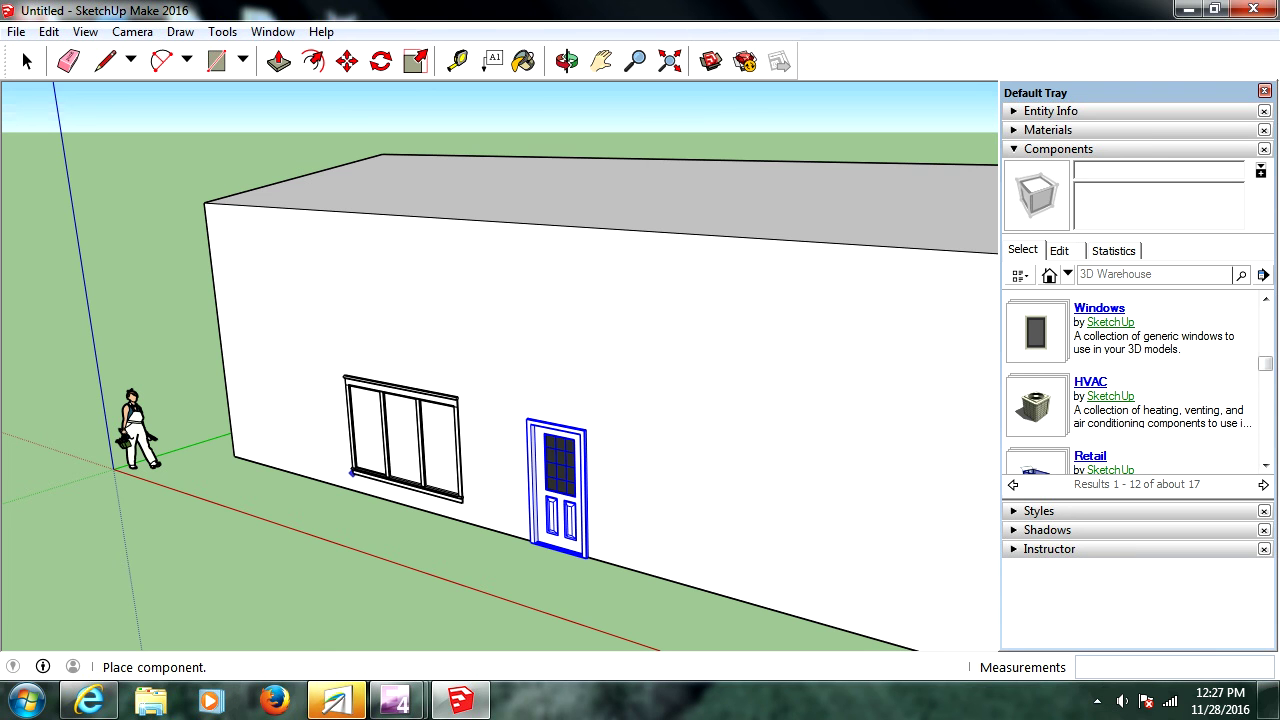
click(350, 468)
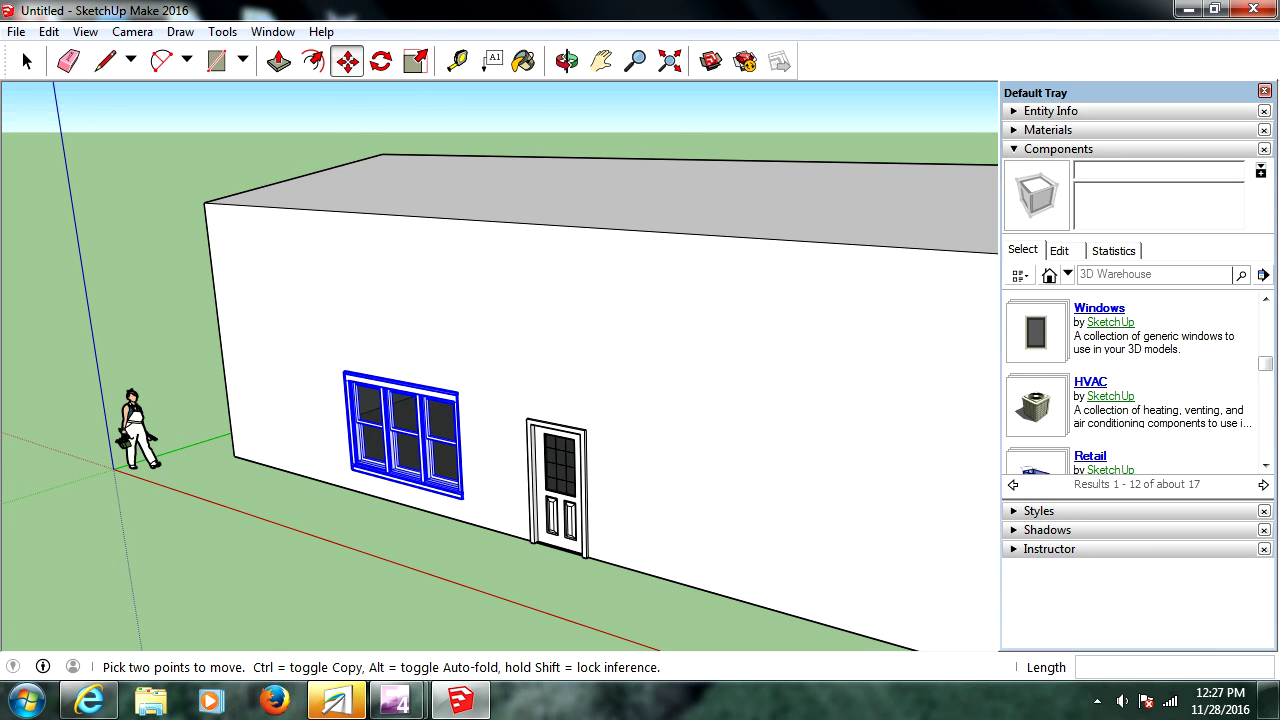
Step: Move the window about 10' 7" diagonally up the long wall, away from the door and toward the wall's end near the figure
click(567, 61)
drag(480, 420, 566, 386)
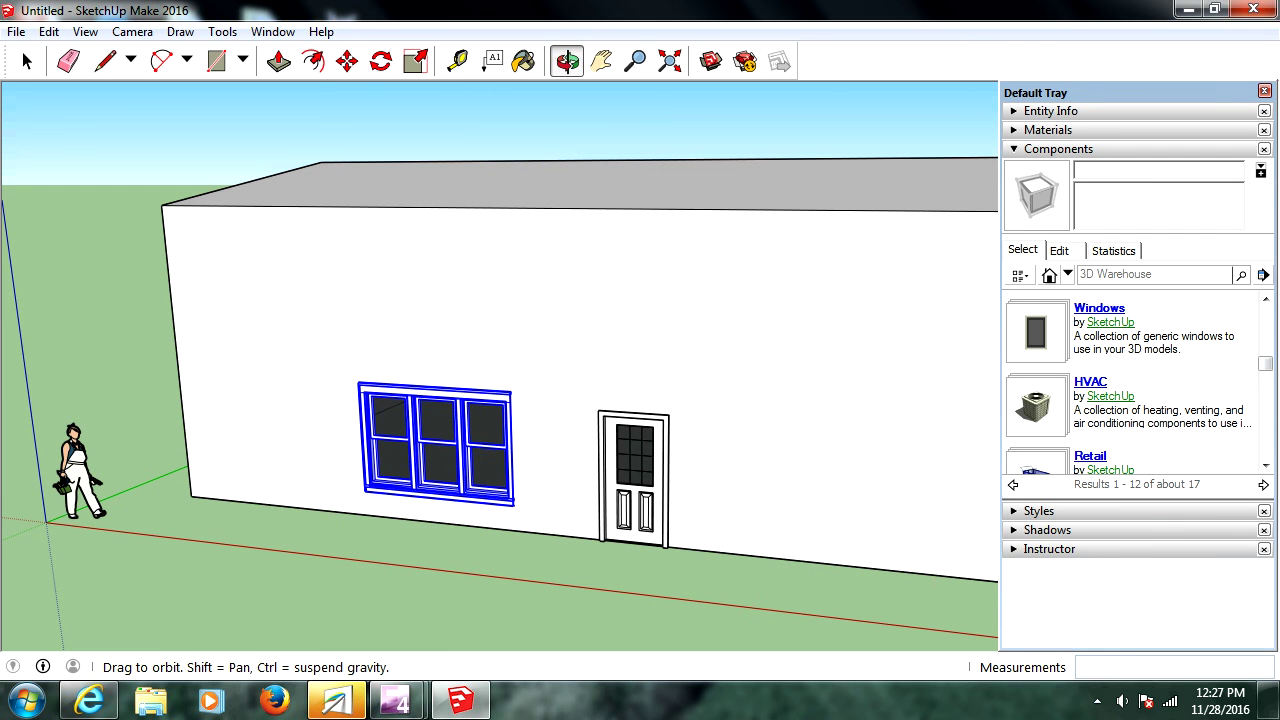
click(346, 61)
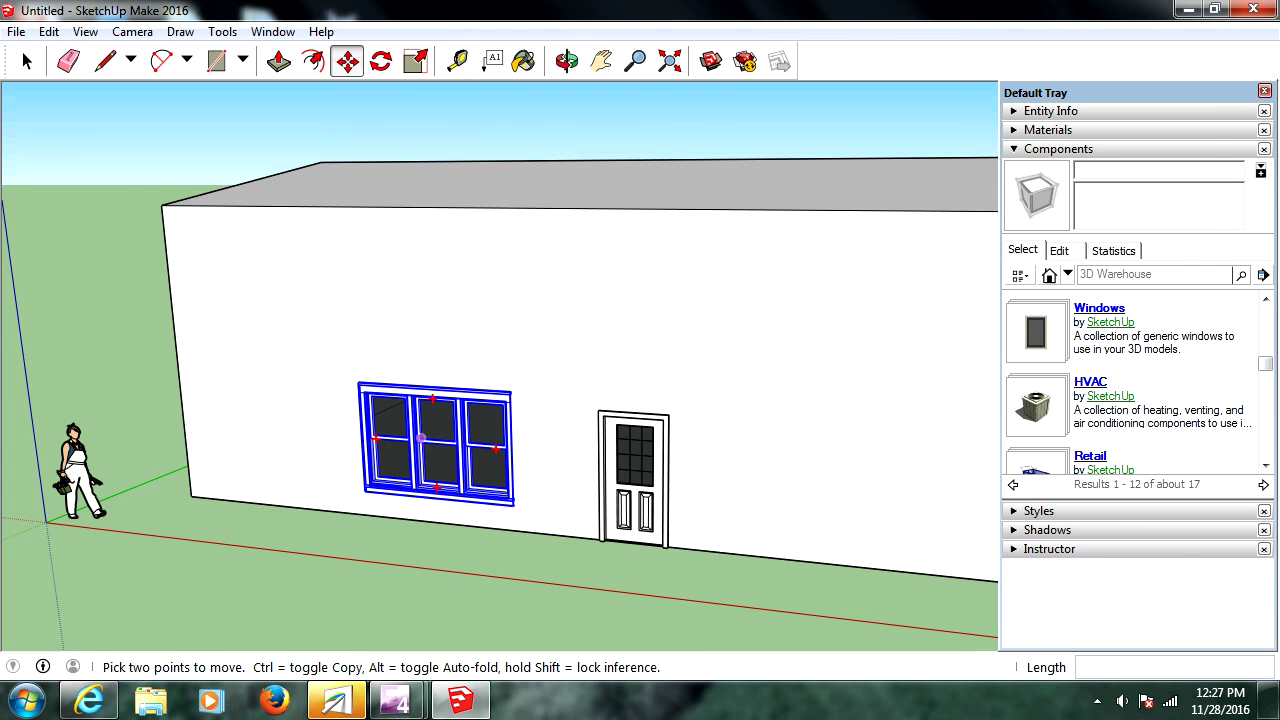
click(432, 416)
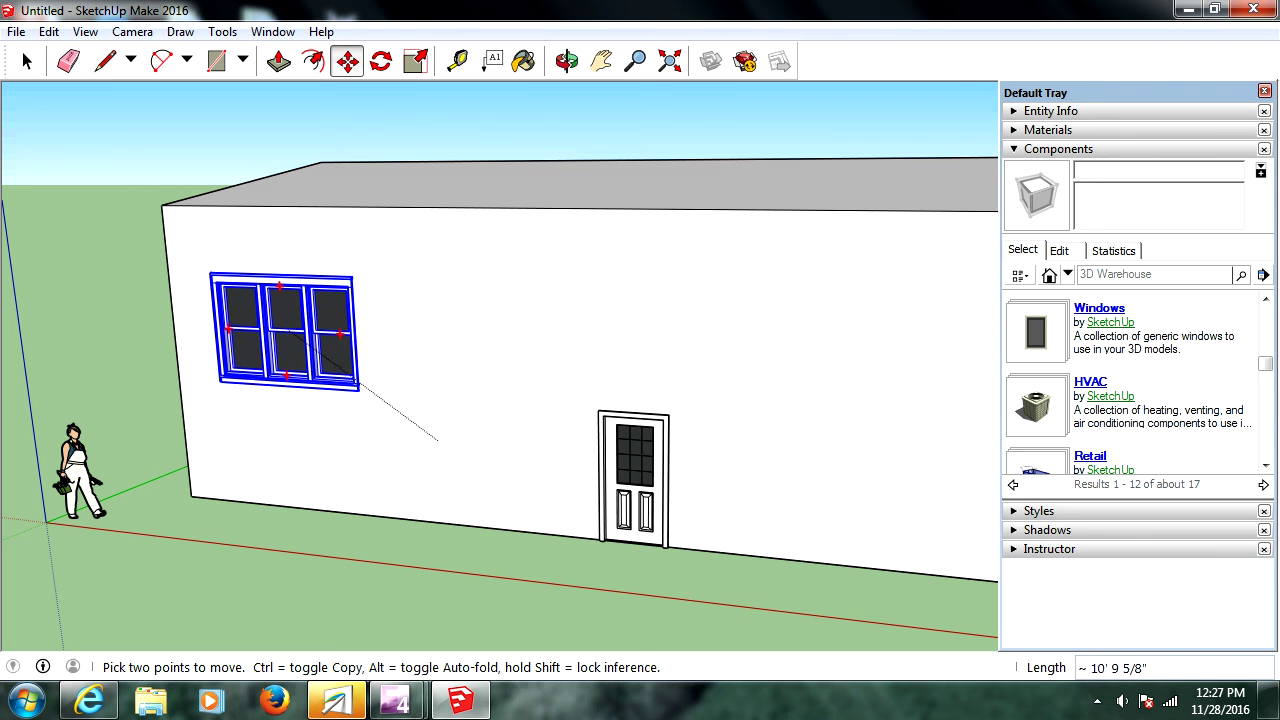
click(358, 390)
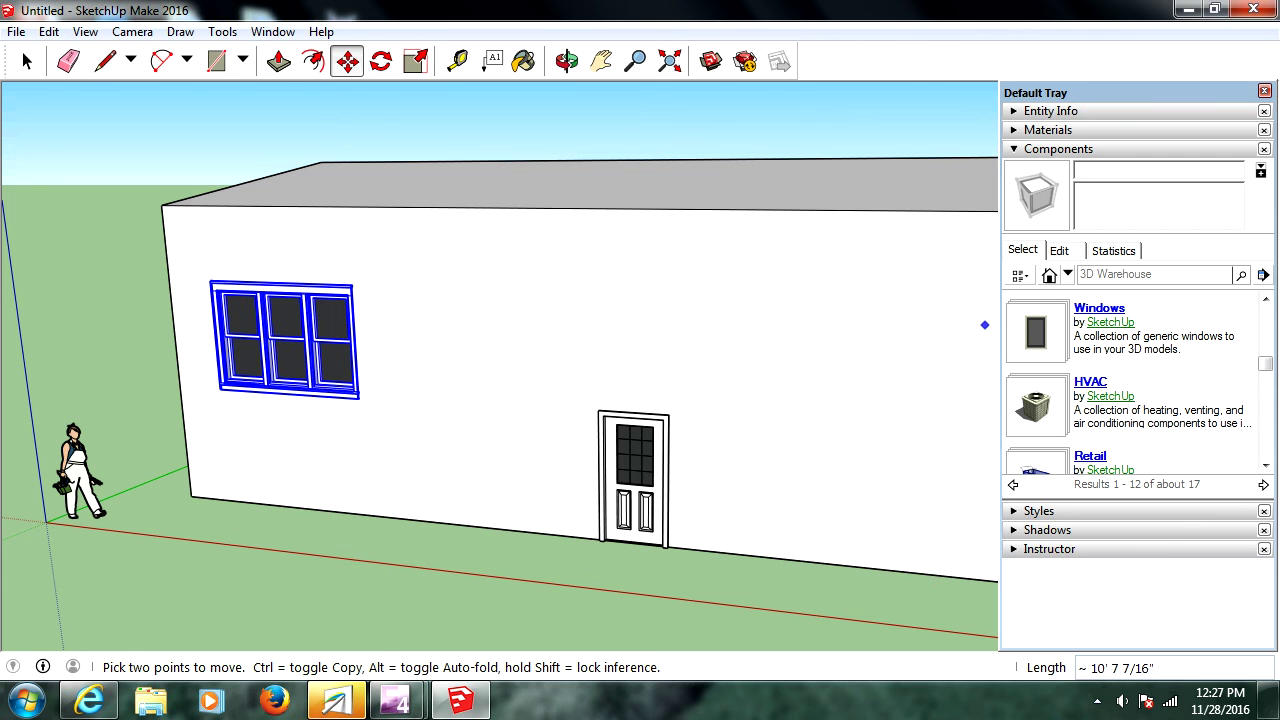
Step: Paint the long wall with the Stone Brushed Khaki material from the Stone collection
click(1047, 130)
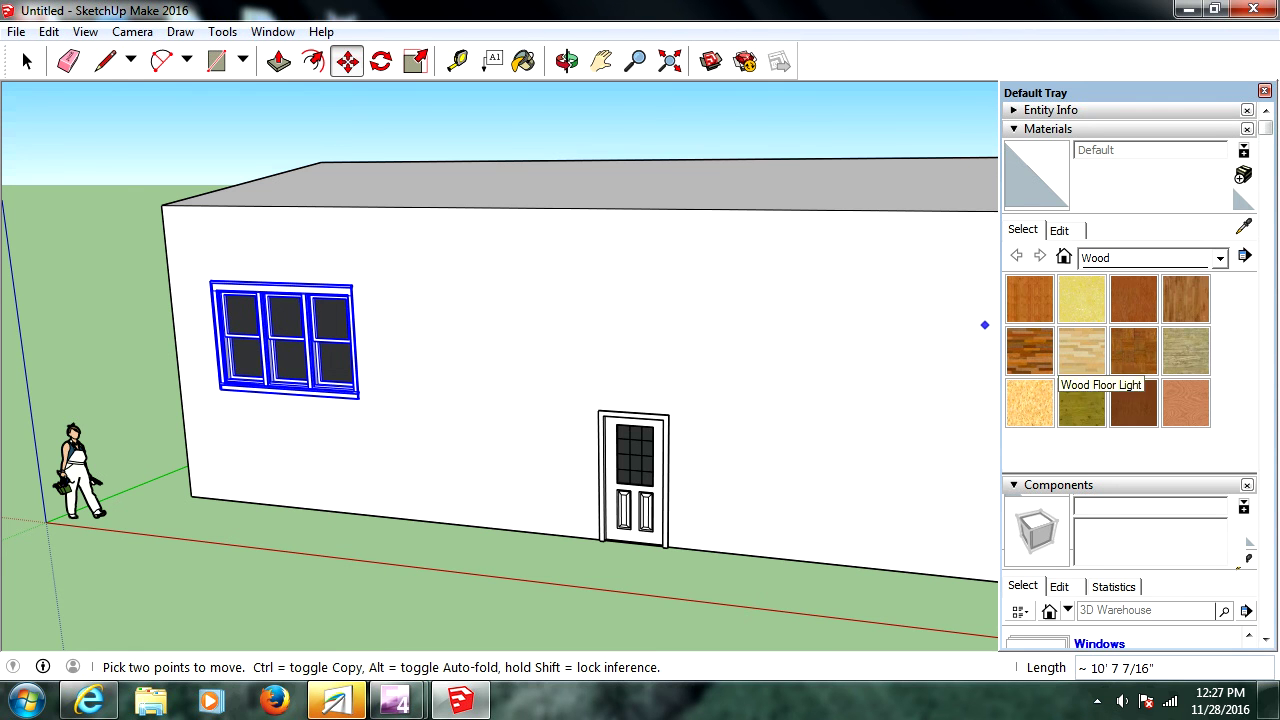
click(1219, 258)
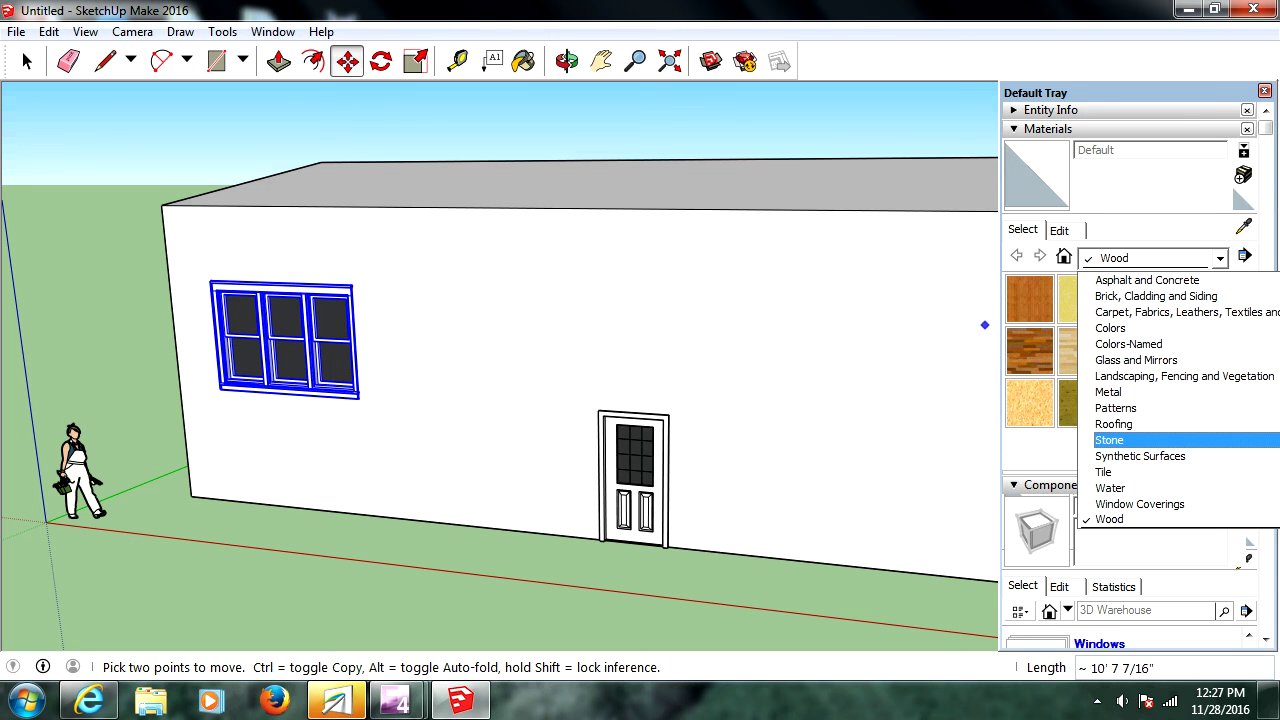
click(1109, 440)
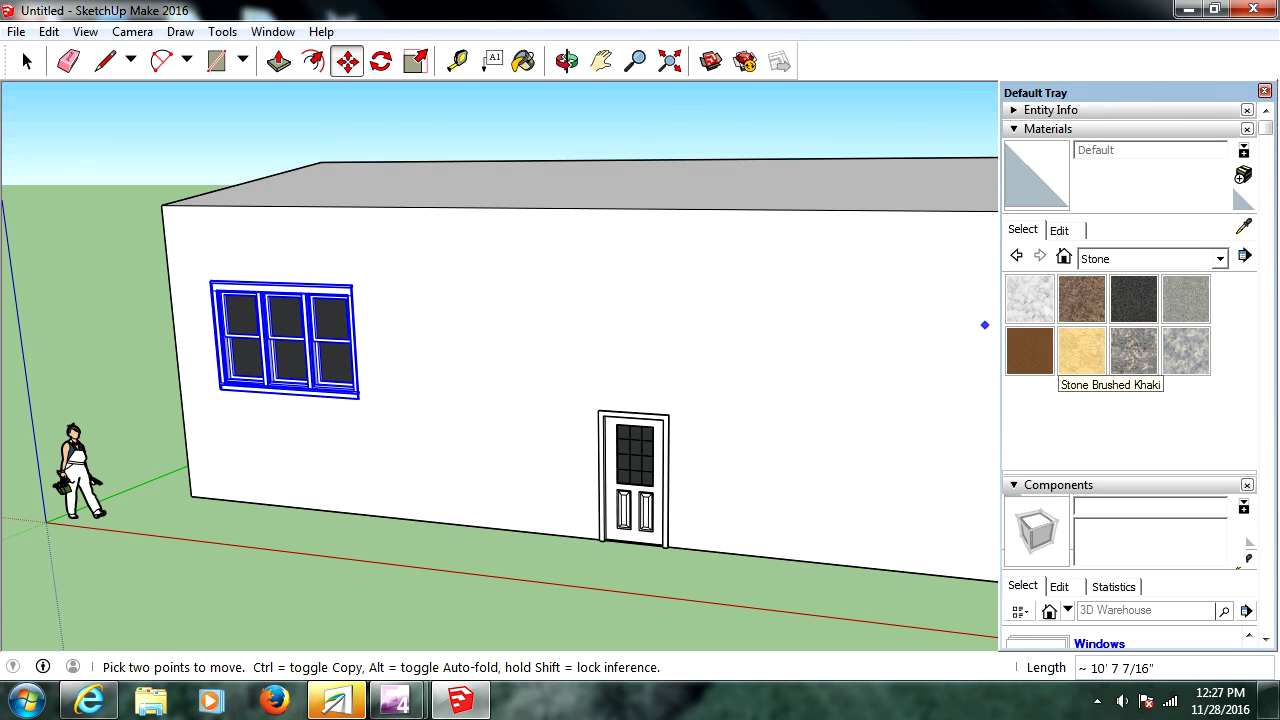
click(1030, 300)
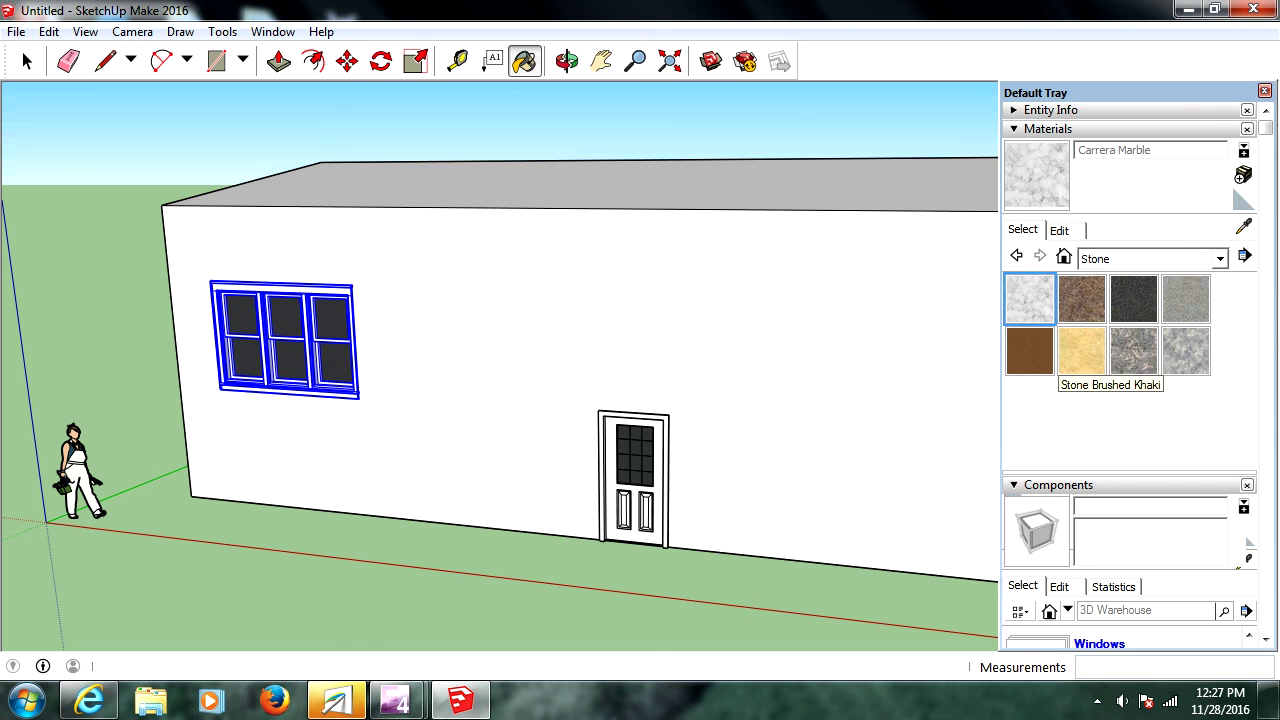
click(1082, 352)
click(840, 370)
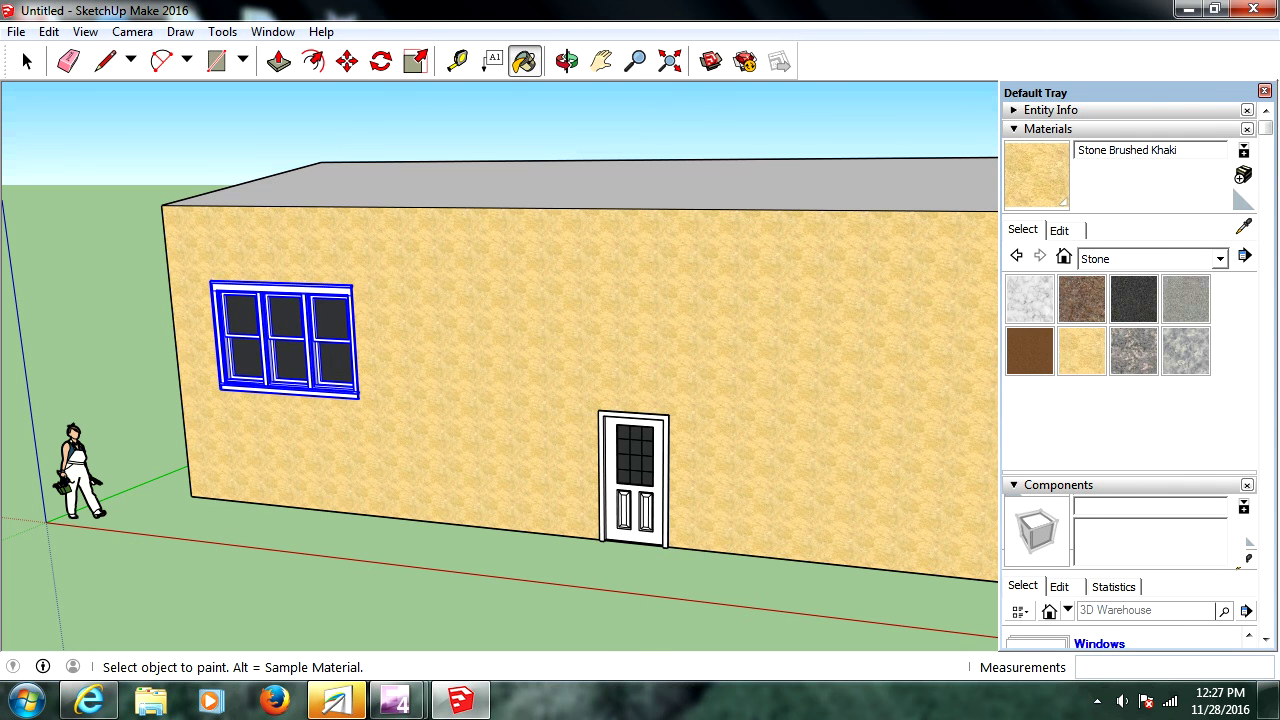
Step: Repaint the long wall with Cladding Siding White from the Brick, Cladding and Siding materials
click(1219, 258)
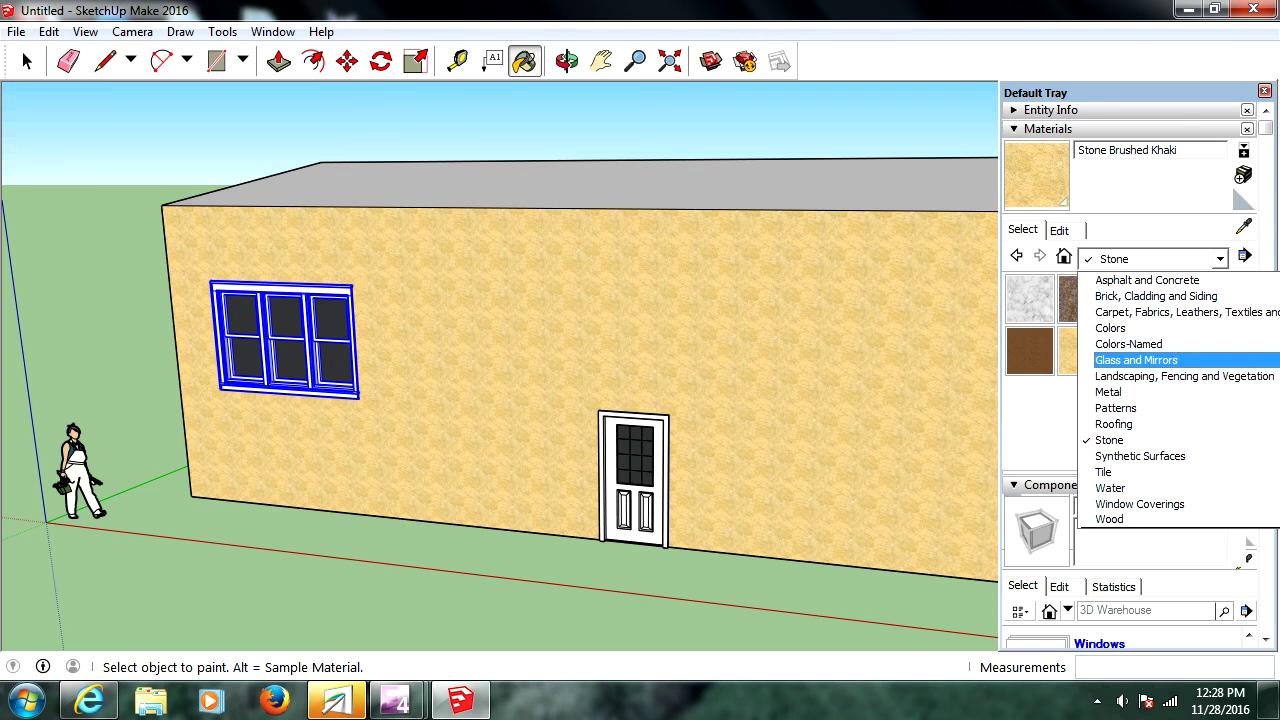
click(1156, 296)
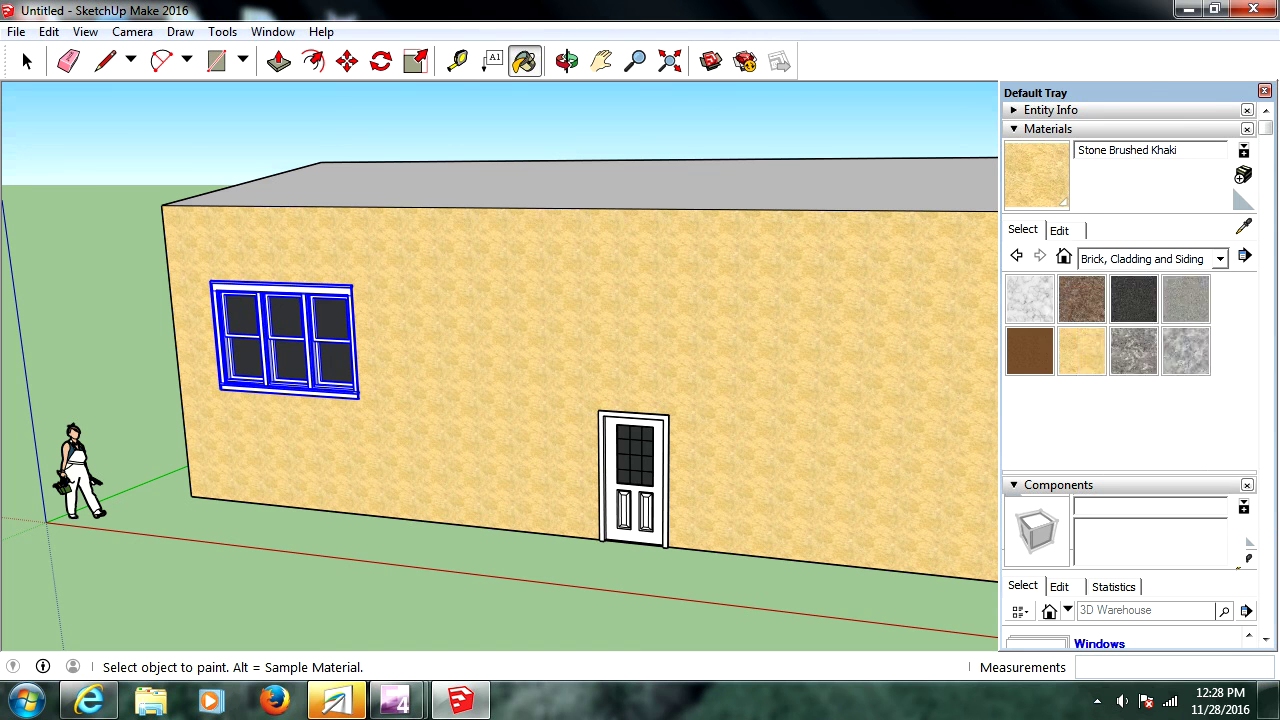
click(1133, 400)
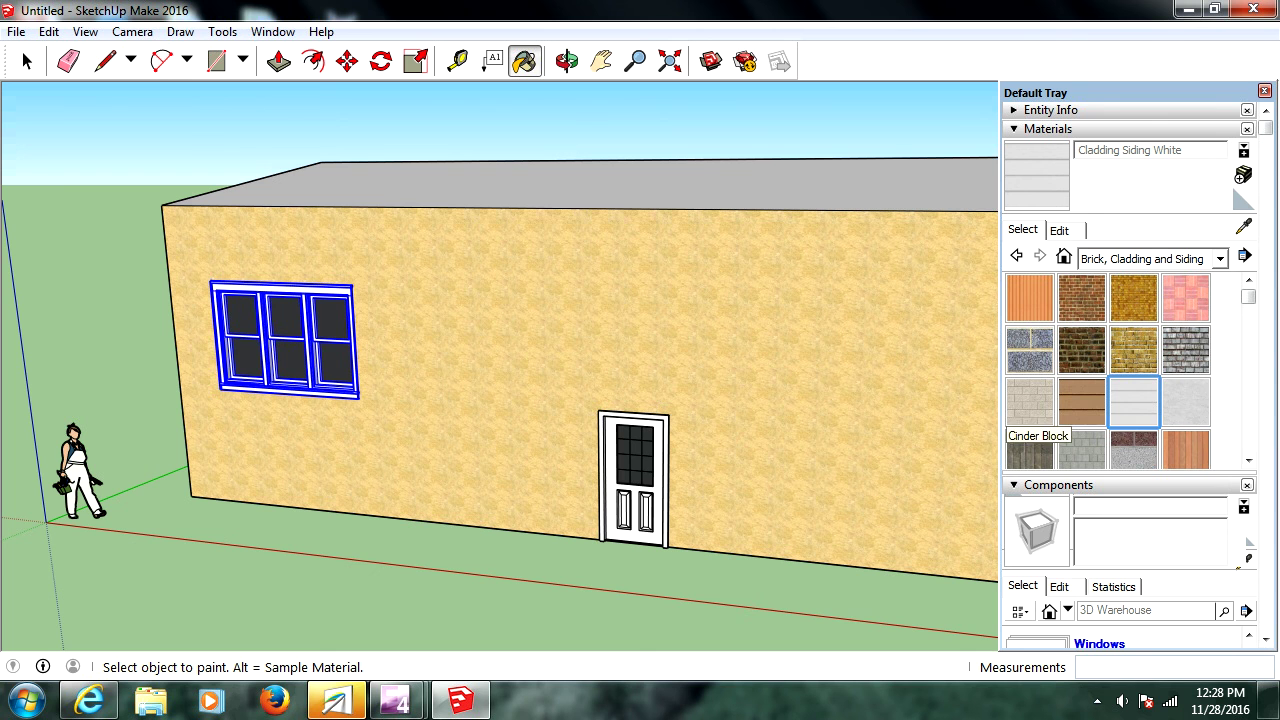
click(850, 420)
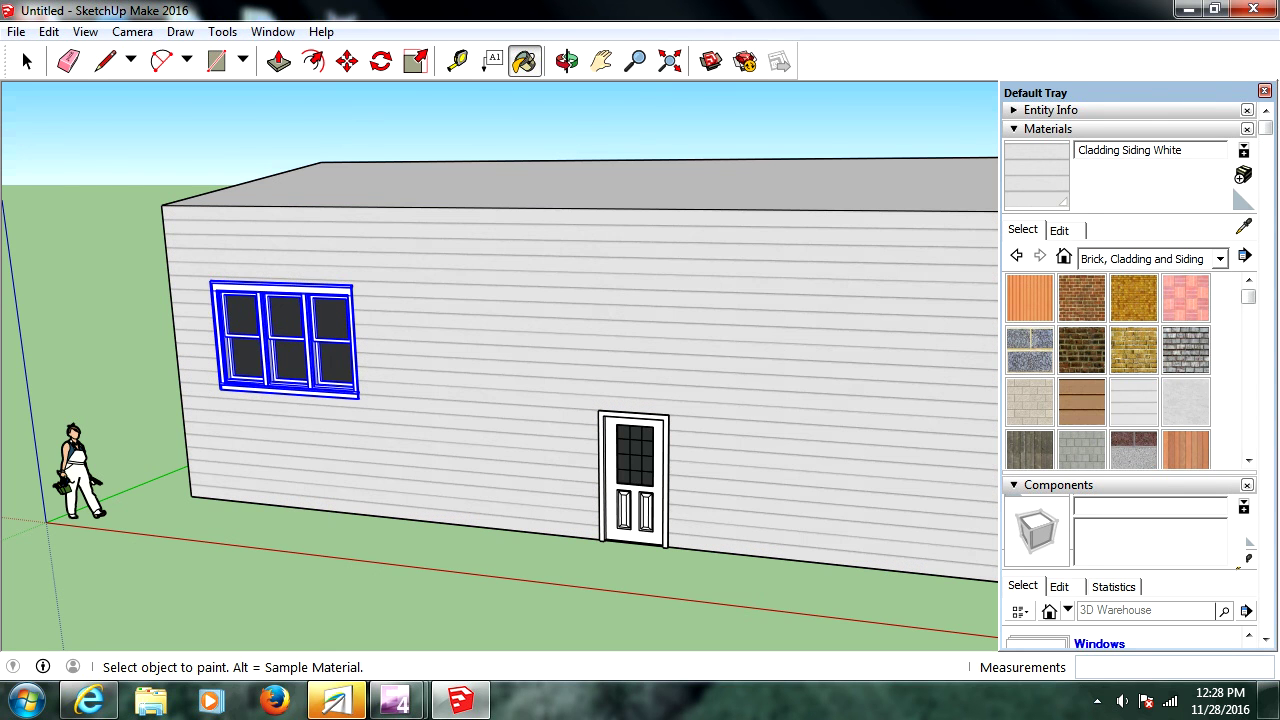